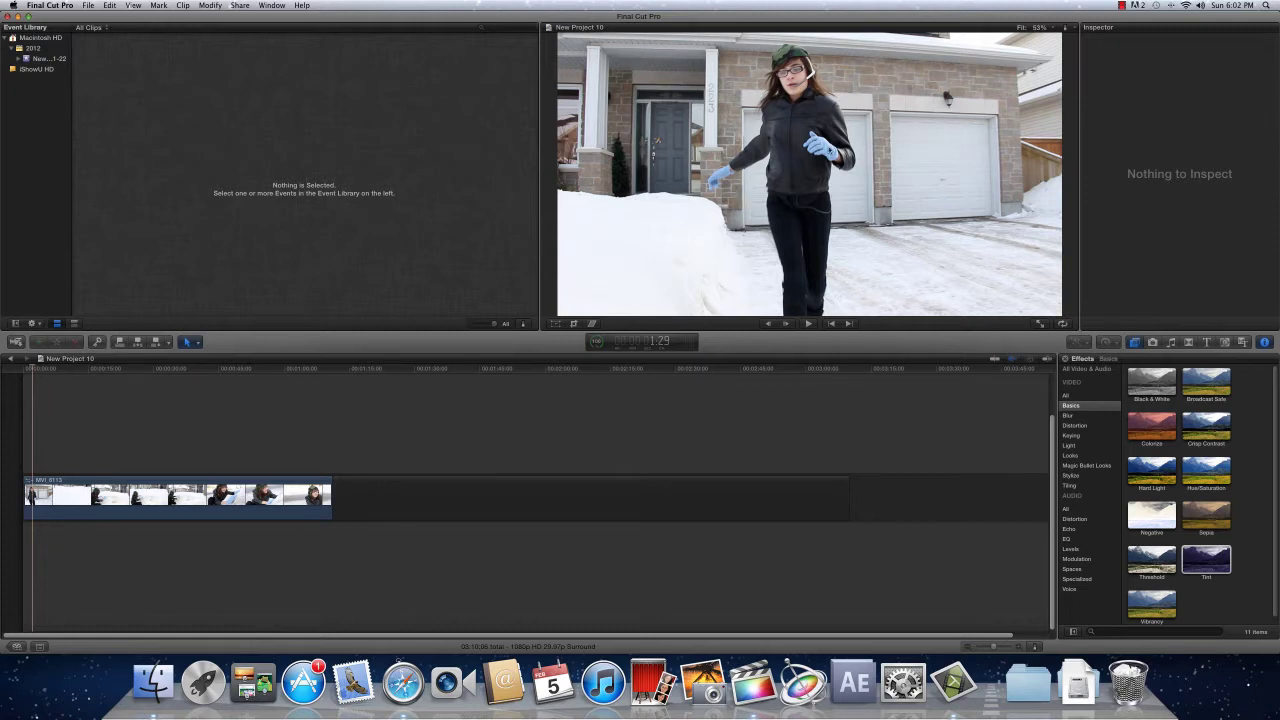
Select the snow clip and park the playhead on the close-up of the girl by the snowbank
left_click(89, 6)
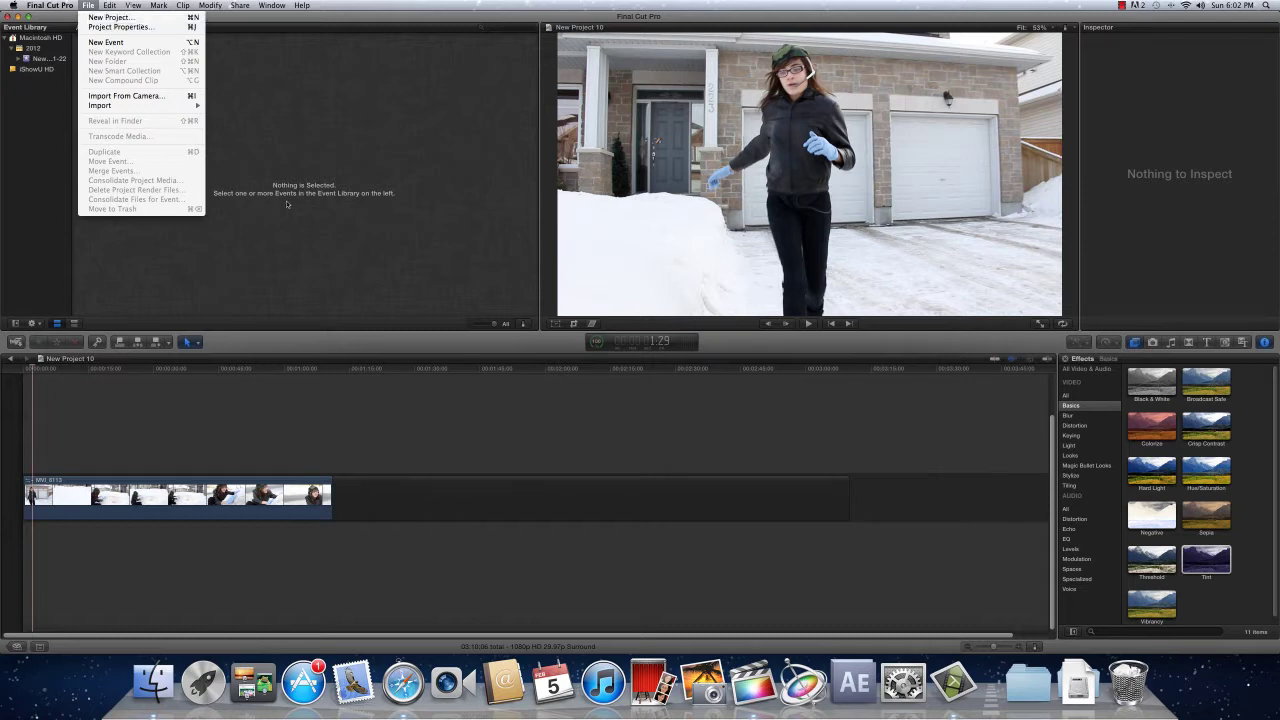
left_click(283, 430)
left_click(258, 513)
left_click(258, 513)
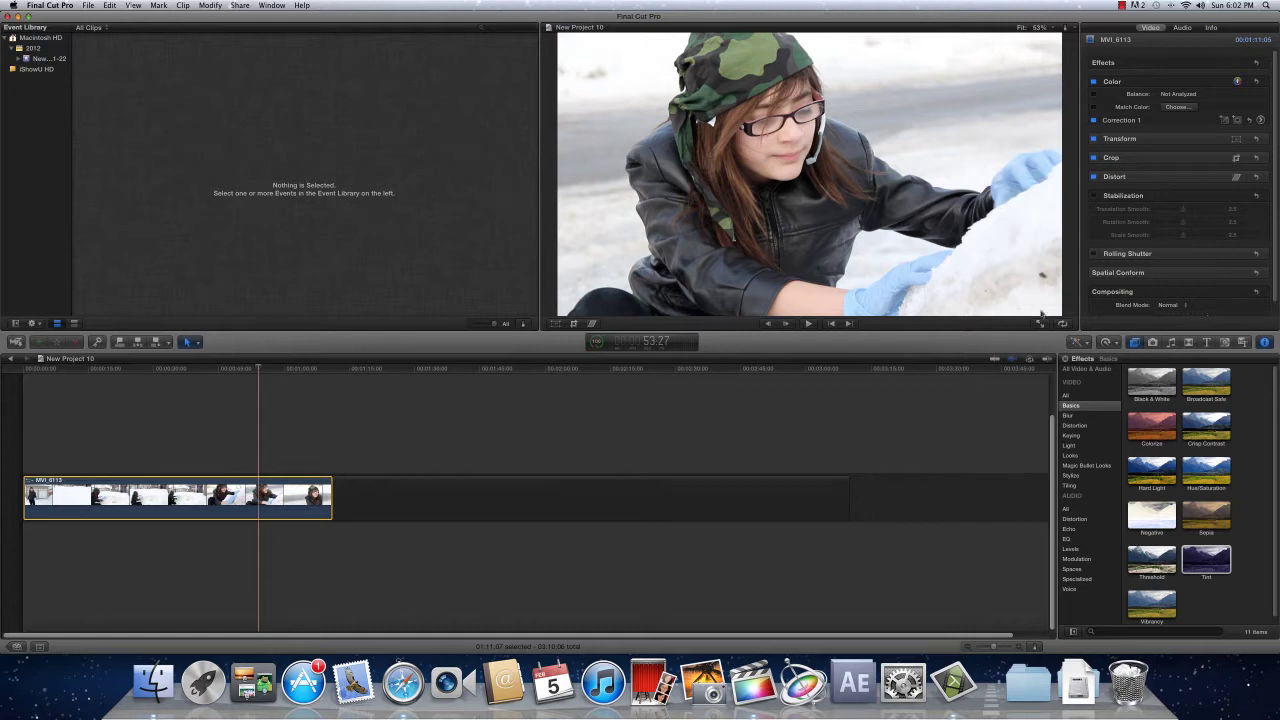
Deselect the snow clip in the timeline
left_click(790, 557)
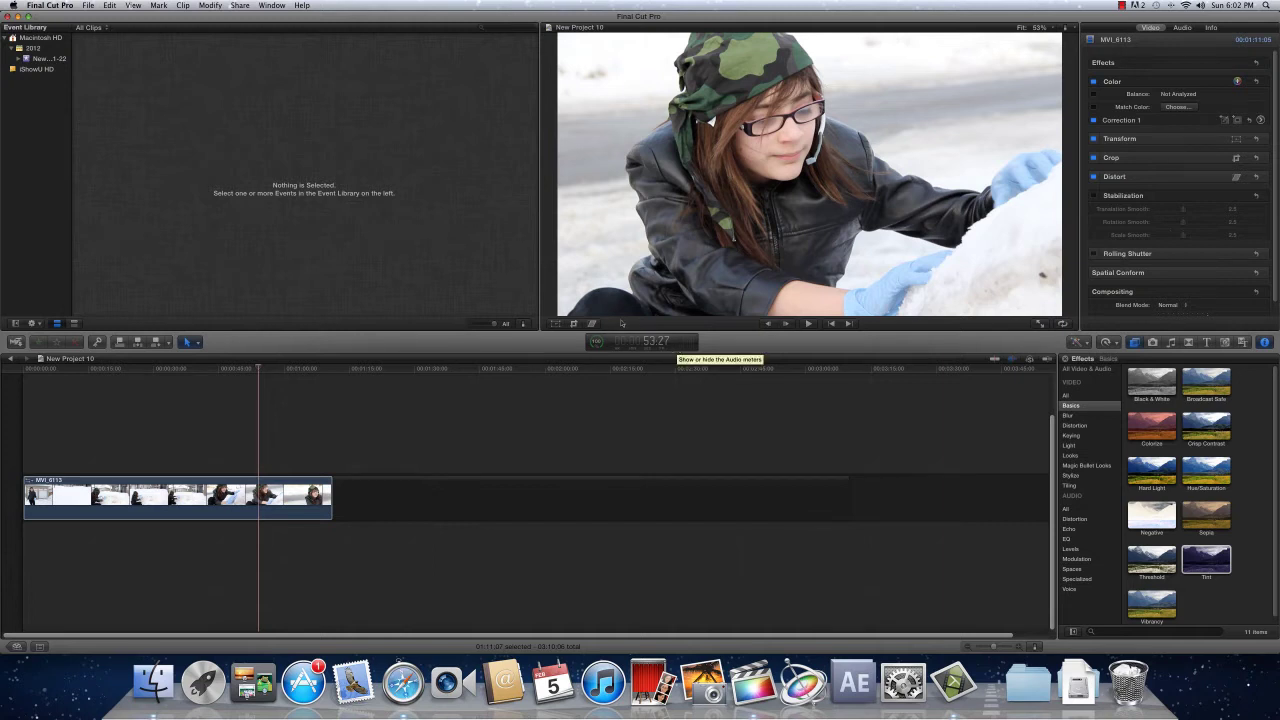
Shift the picture down (Position Y -24) with the Transform handles, leaving a black band on top
left_click(555, 324)
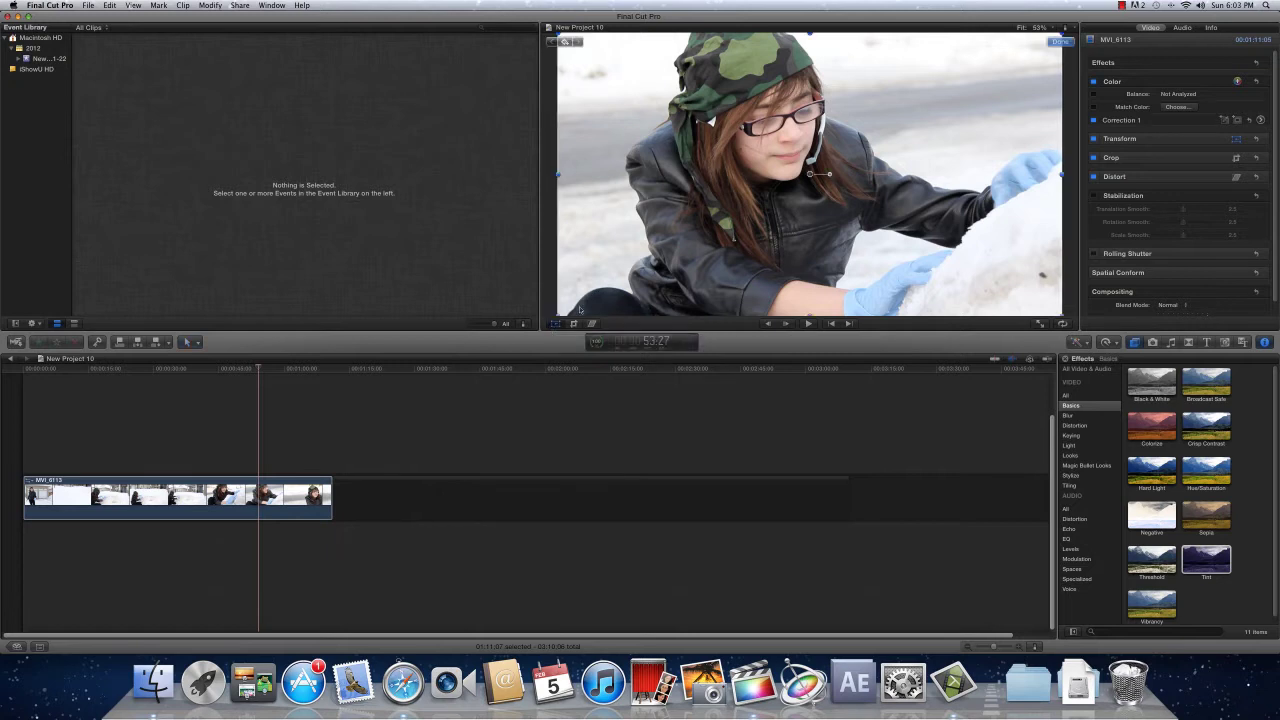
left_click_drag(810, 173, 810, 218)
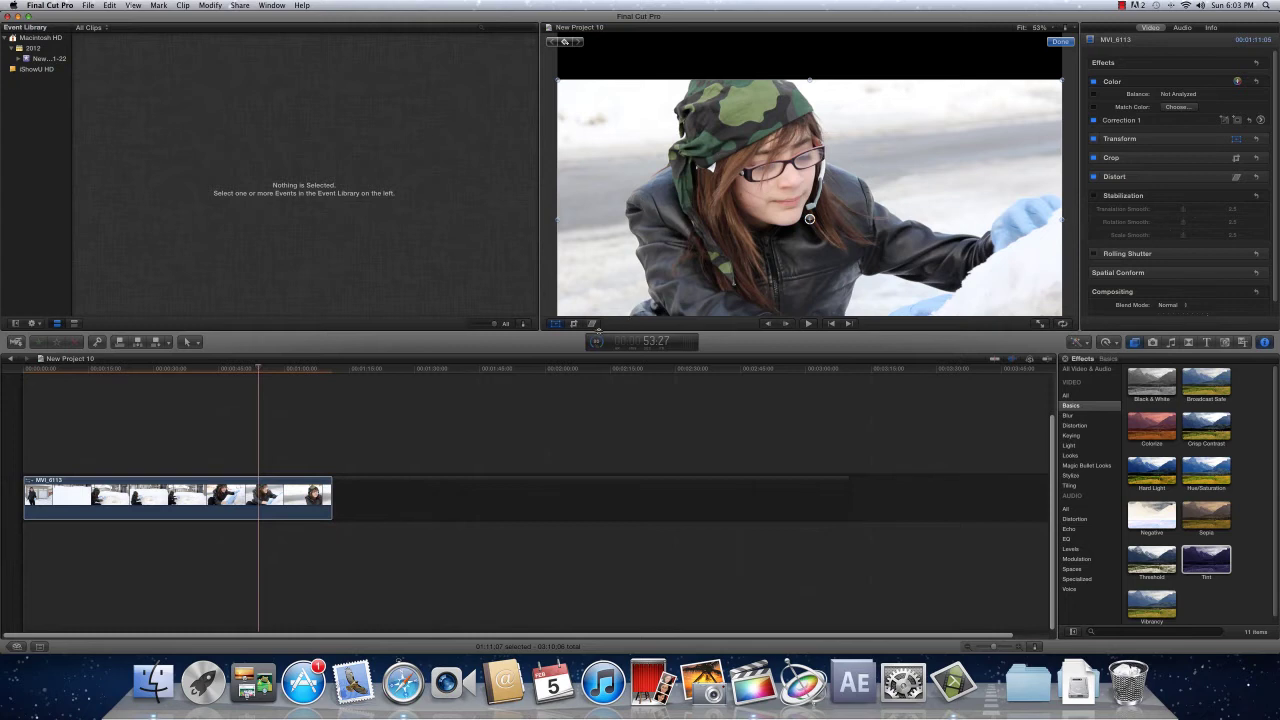
Crop the clip's top and bottom edges inward into a letterboxed widescreen strip
left_click(573, 324)
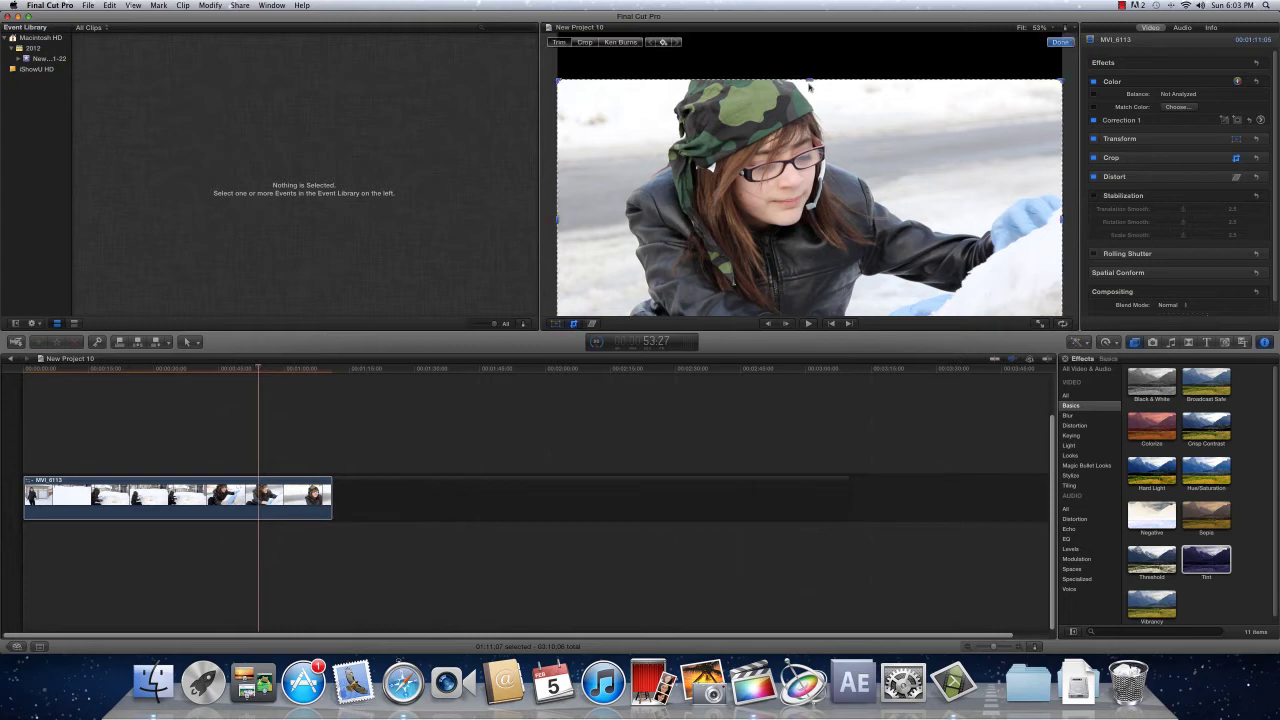
left_click_drag(811, 83, 820, 139)
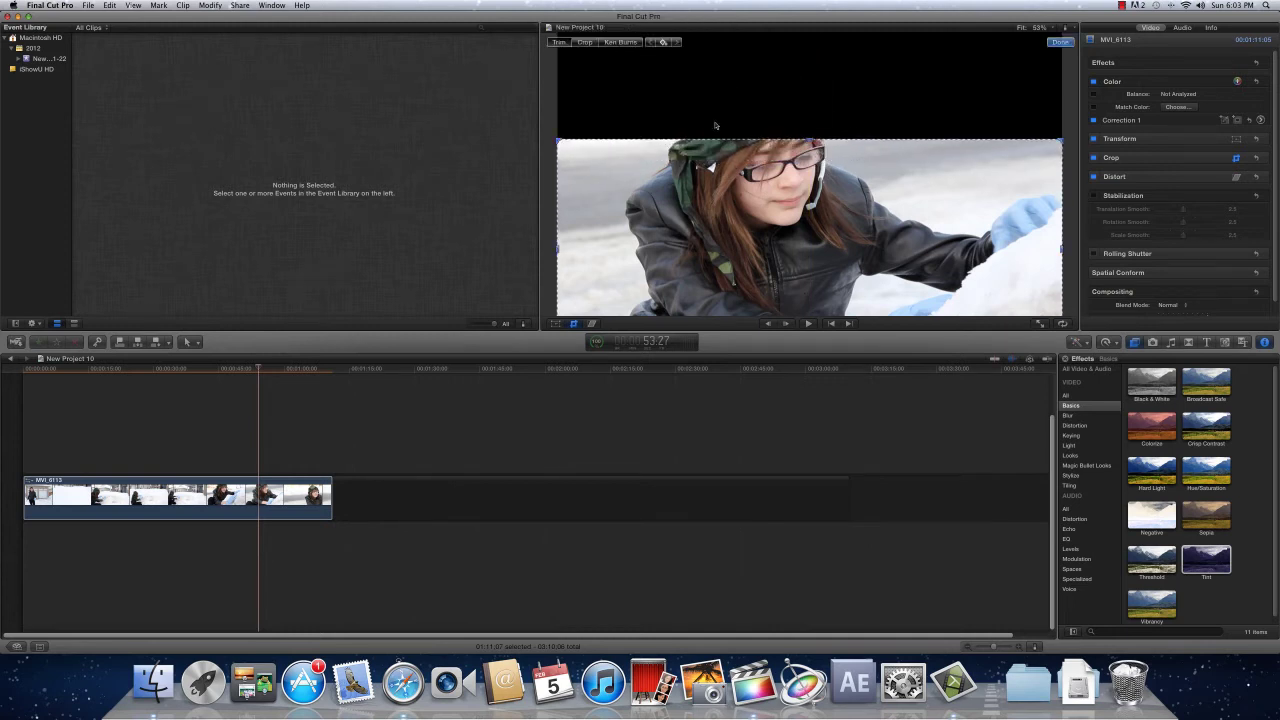
left_click_drag(728, 232, 733, 156)
mouse_move(812, 287)
left_mouse_down()
mouse_move(812, 258)
mouse_move(811, 273)
left_mouse_up()
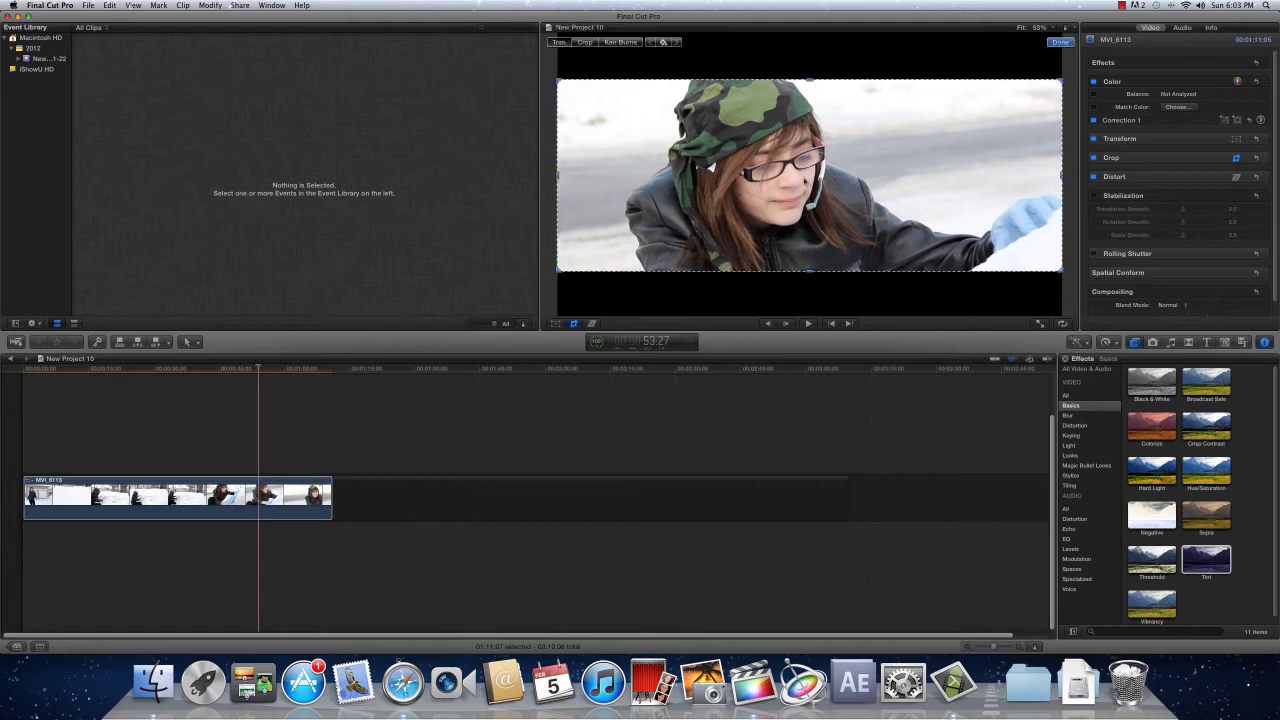
left_click_drag(813, 83, 811, 76)
left_click_drag(811, 272, 811, 271)
left_click(1266, 344)
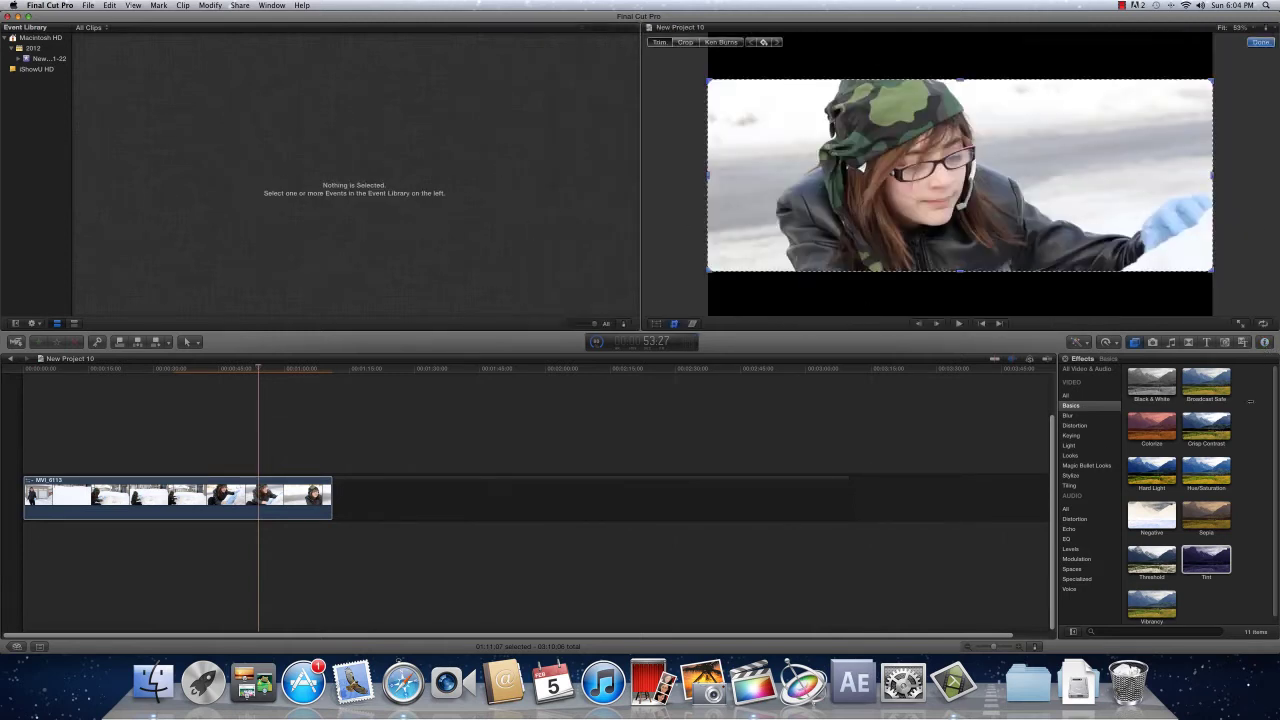
left_click(1265, 343)
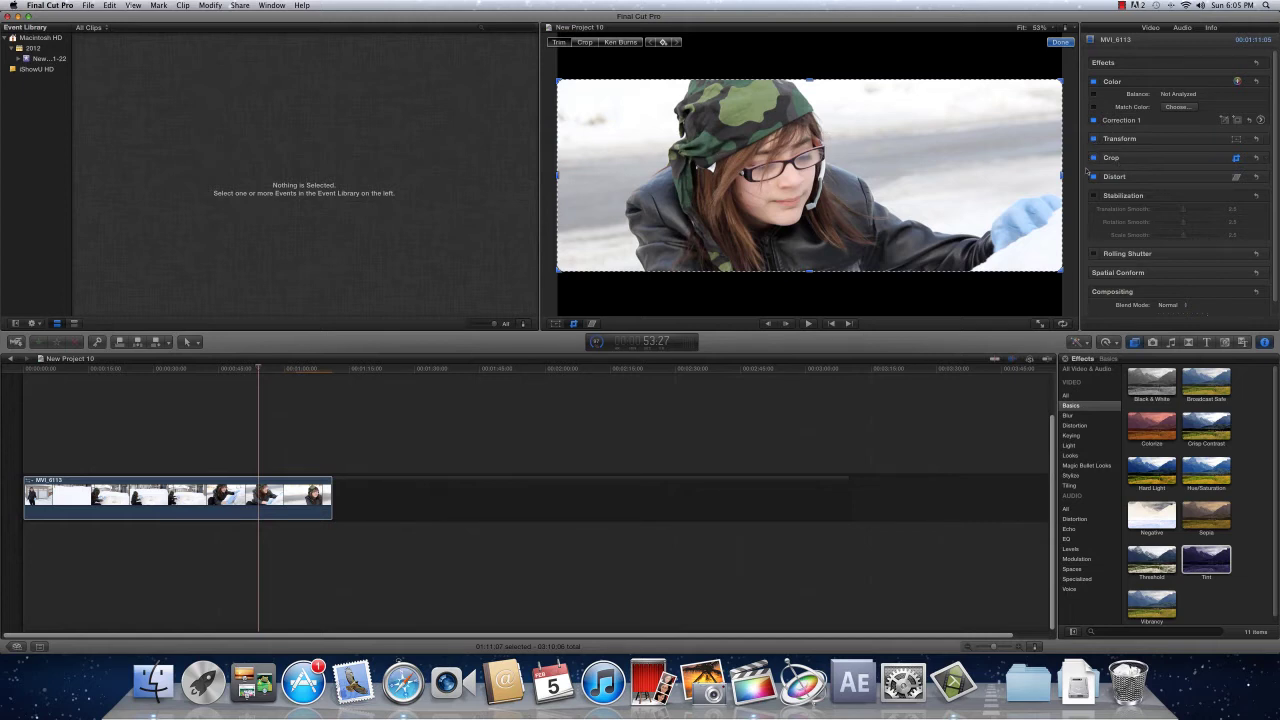
scroll(1108, 203, "down", 1)
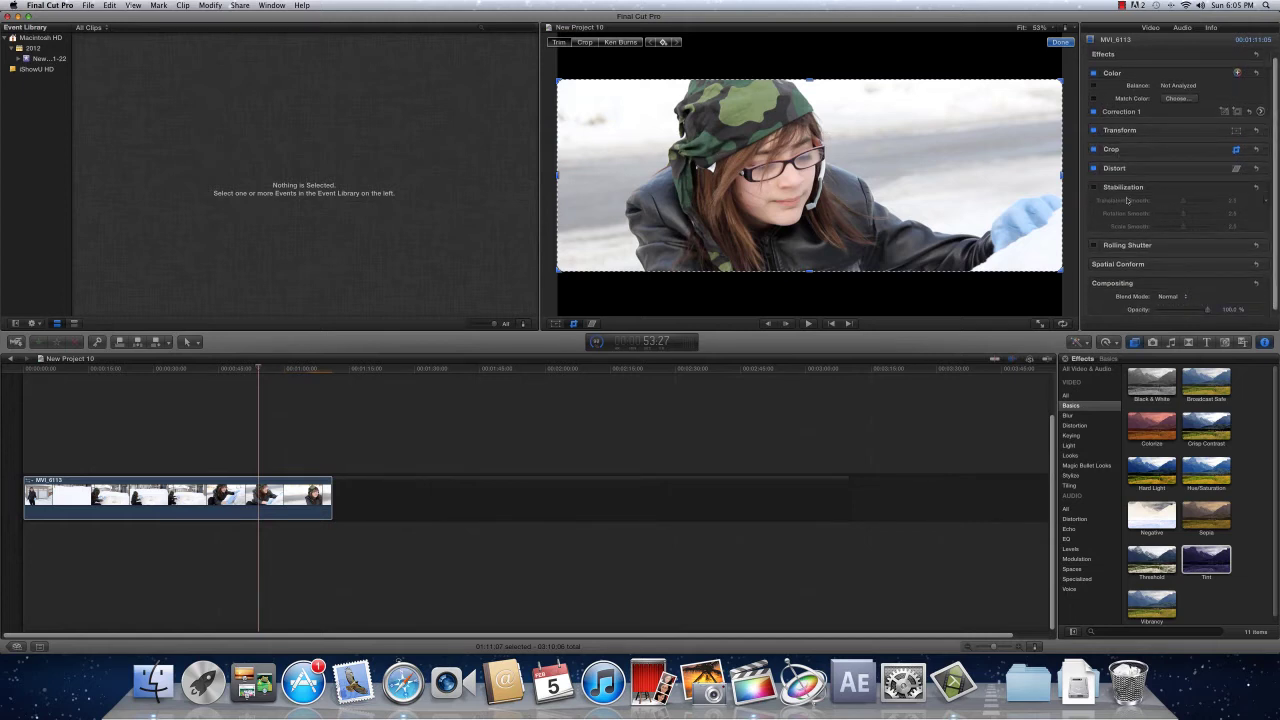
Enable stabilization on the clip and lower Translation Smooth to 0.54
mouse_move(1110, 193)
left_click(1094, 187)
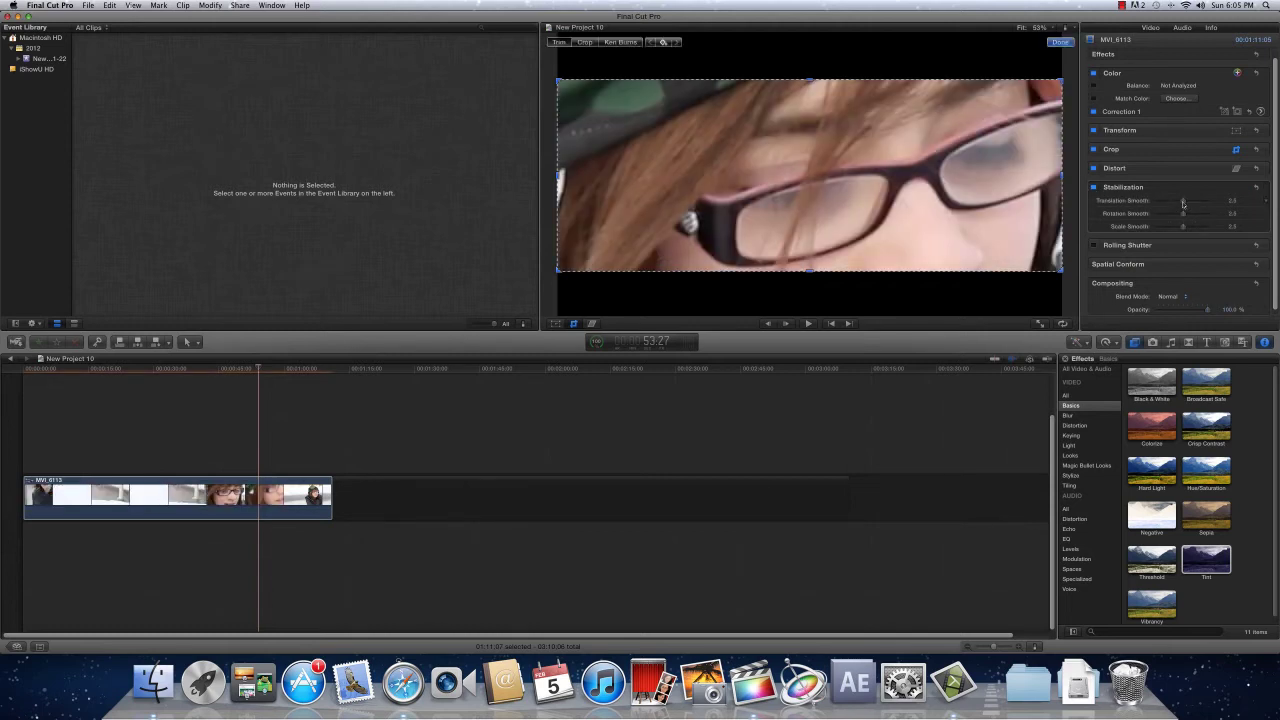
left_click_drag(1177, 203, 1166, 203)
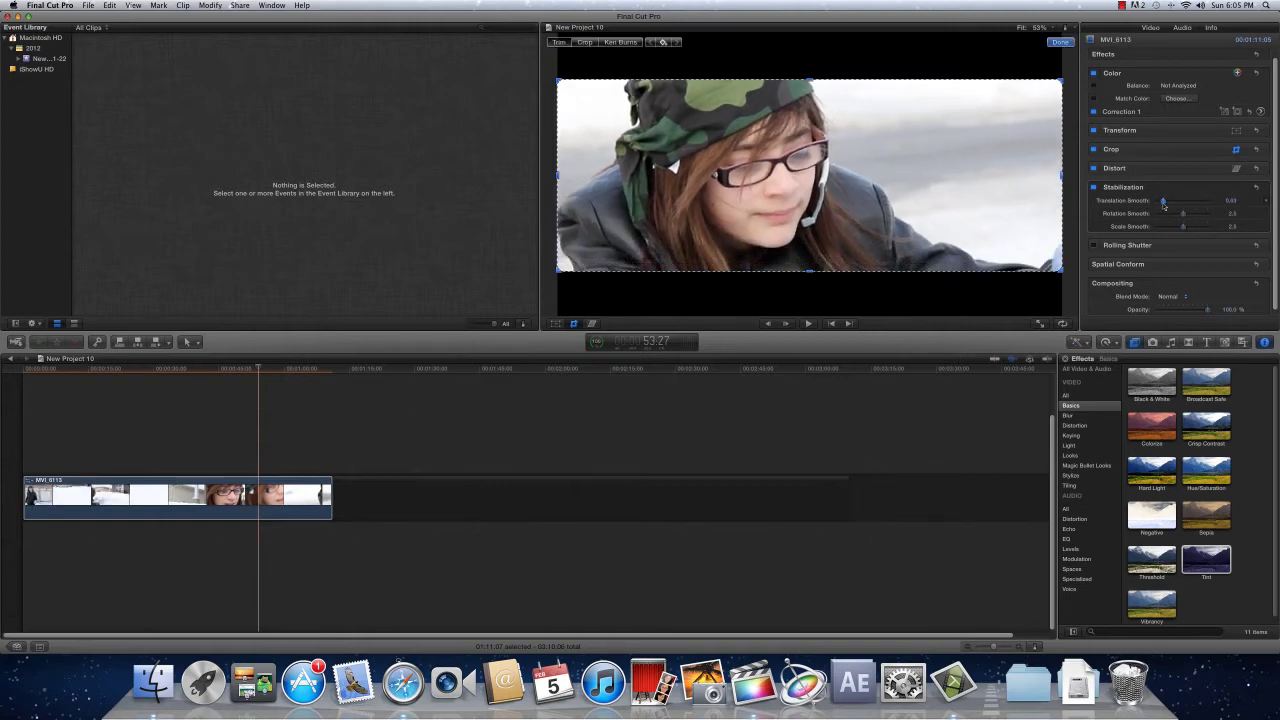
left_click_drag(1166, 203, 1176, 226)
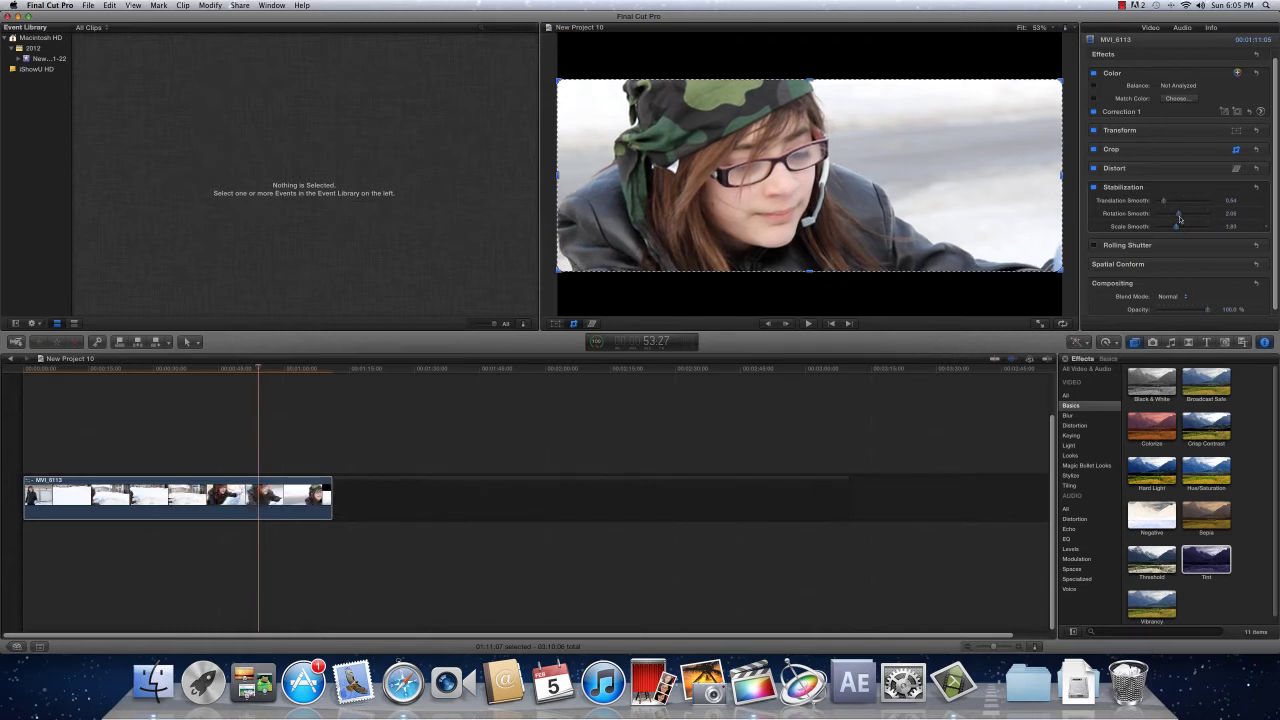
Play the clip from partway through and from the start to review the stabilization
left_click(310, 372)
key("space")
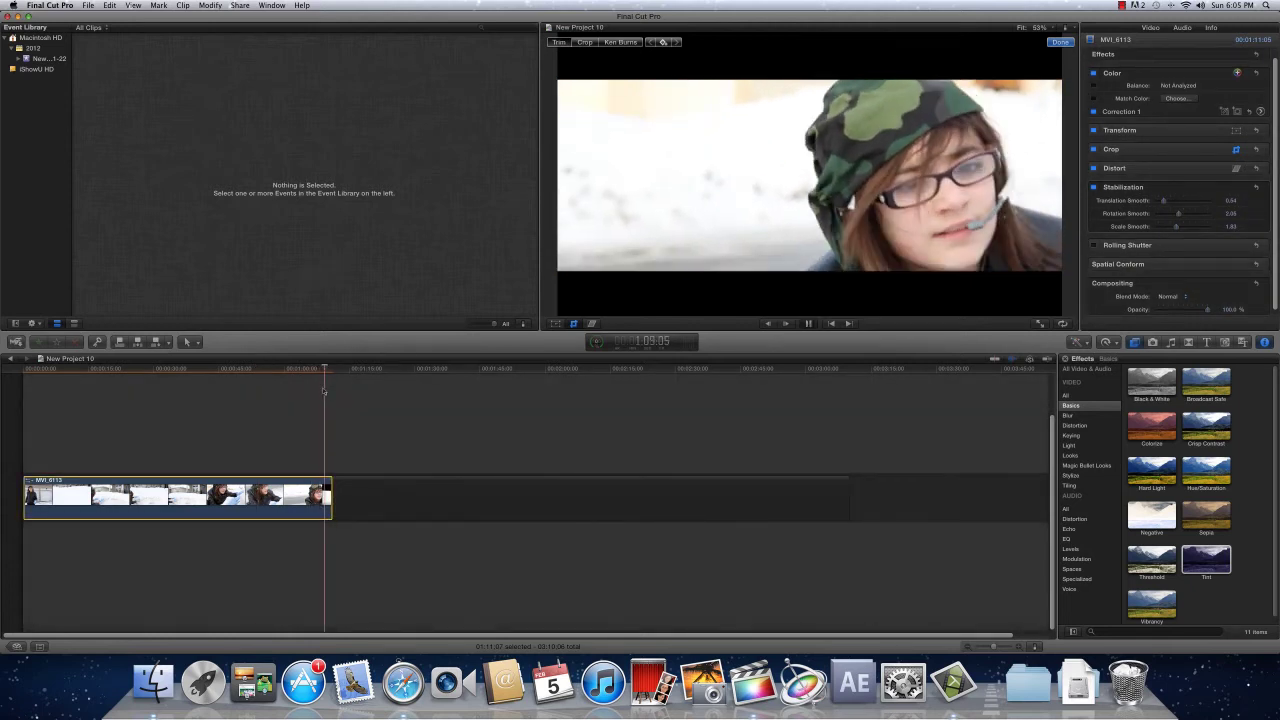
key("space")
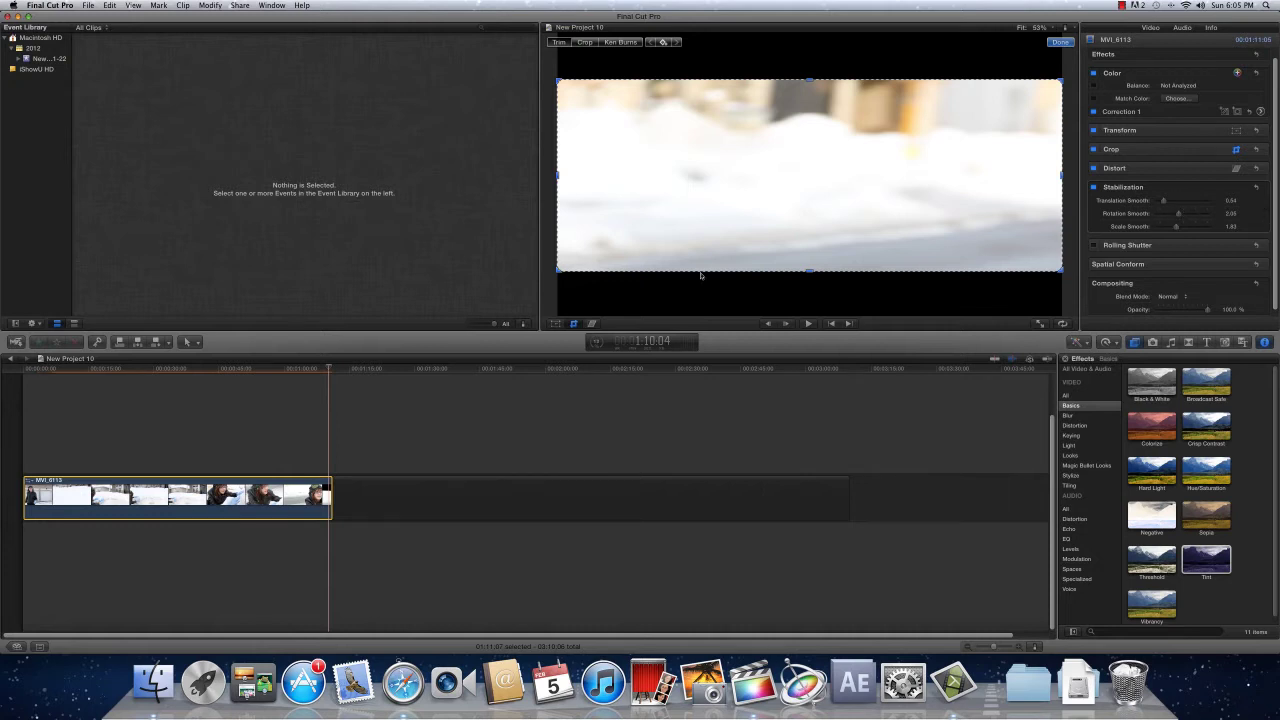
left_click(28, 372)
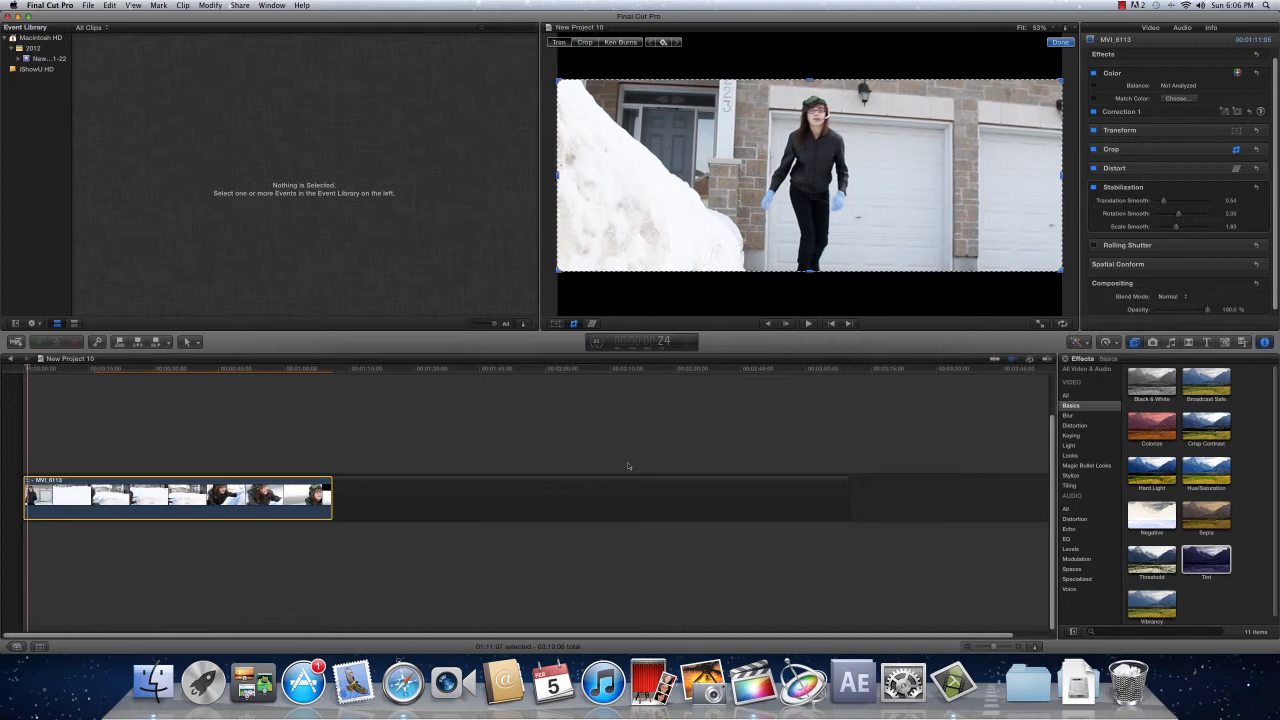
key("space")
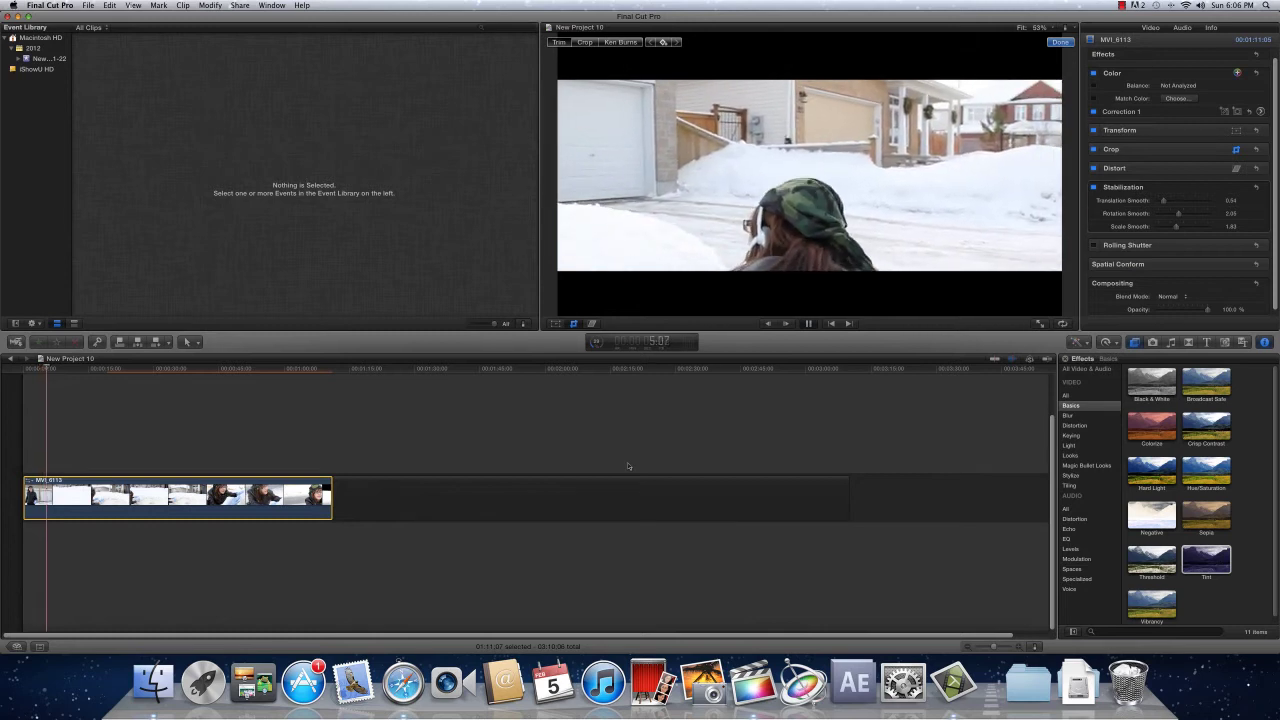
key("space")
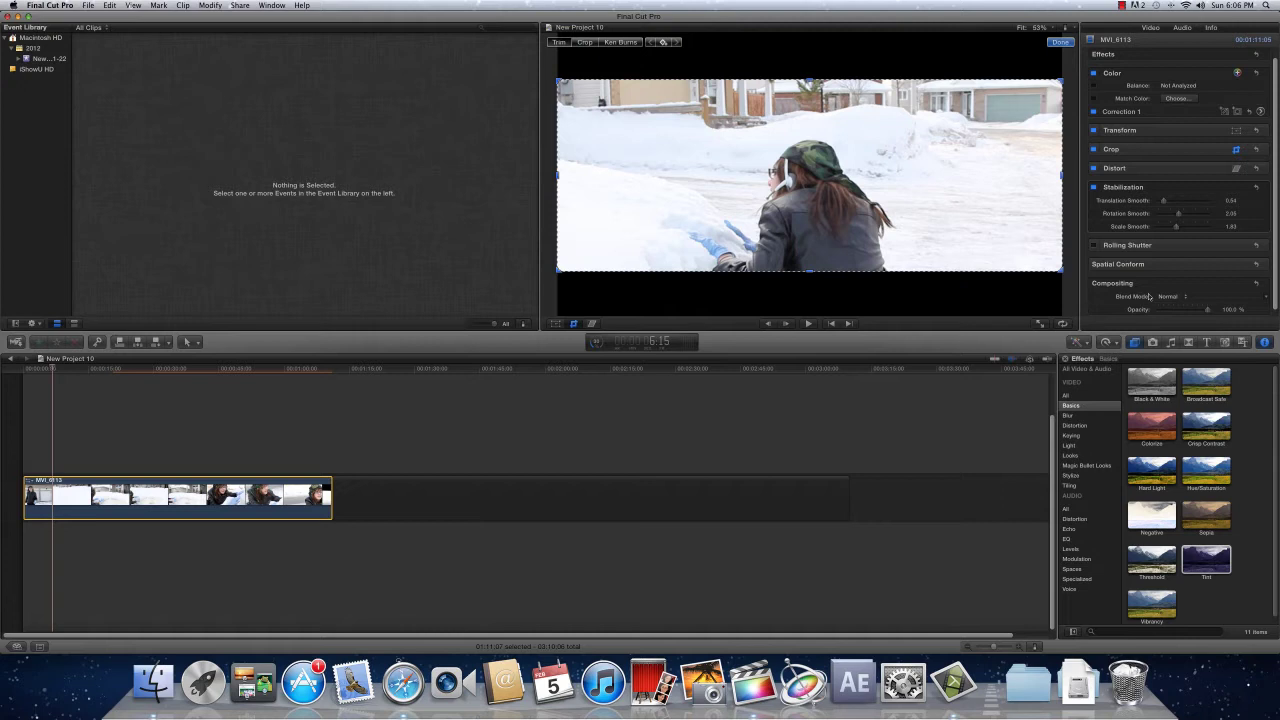
Show the Basics video effects in the library and leave crop editing
left_click(1092, 384)
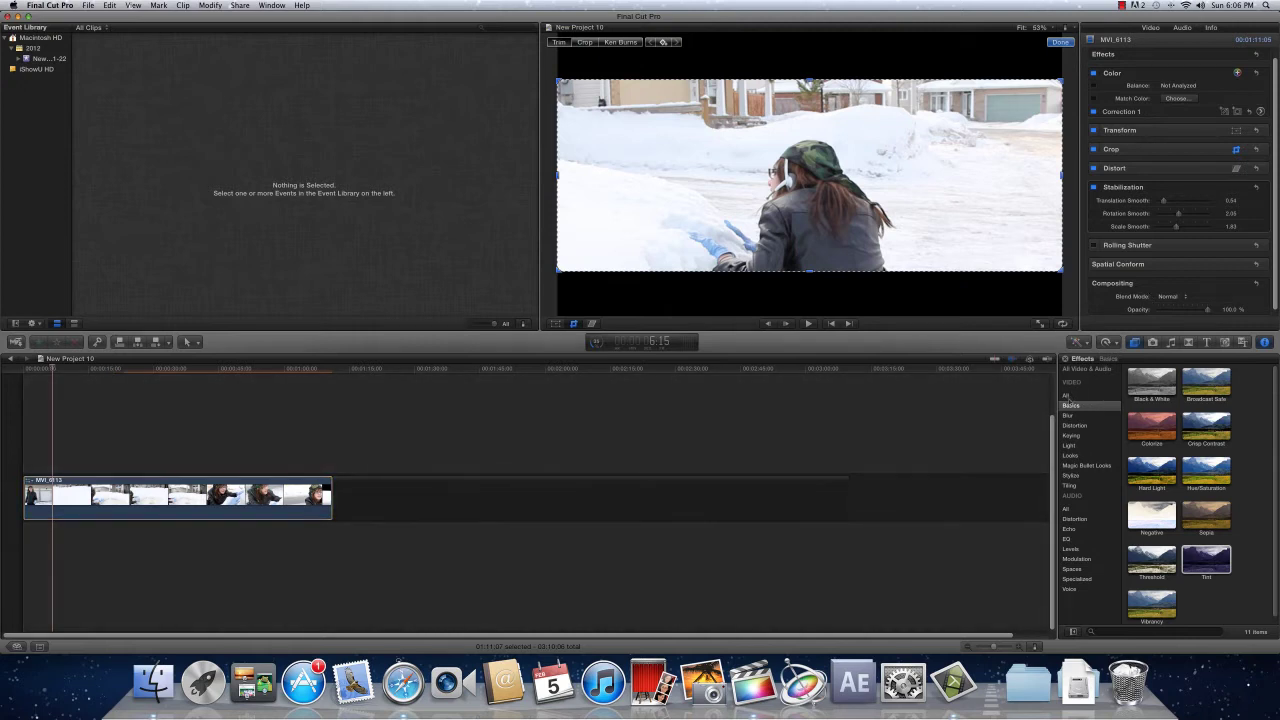
left_click(1067, 396)
left_click(1108, 406)
key("Escape")
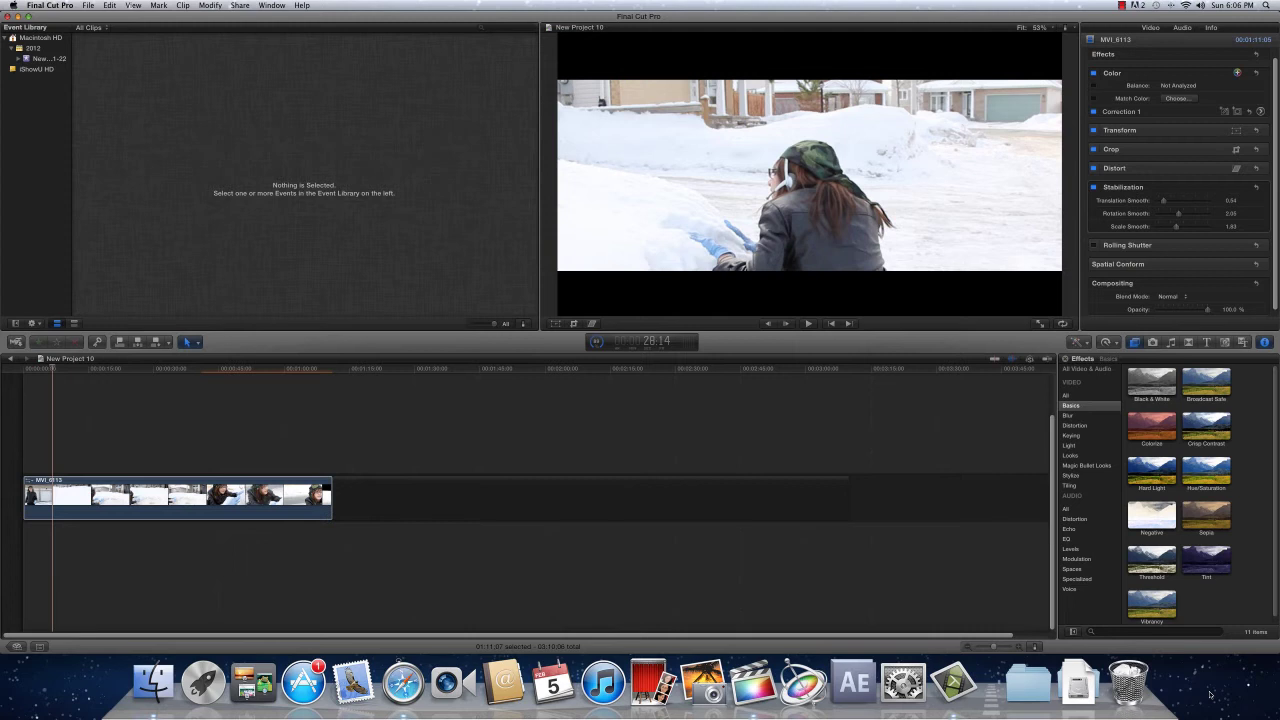
Apply the Crisp Contrast effect from Basics to clip MVI_6113 at Amount 100
left_click(1106, 467)
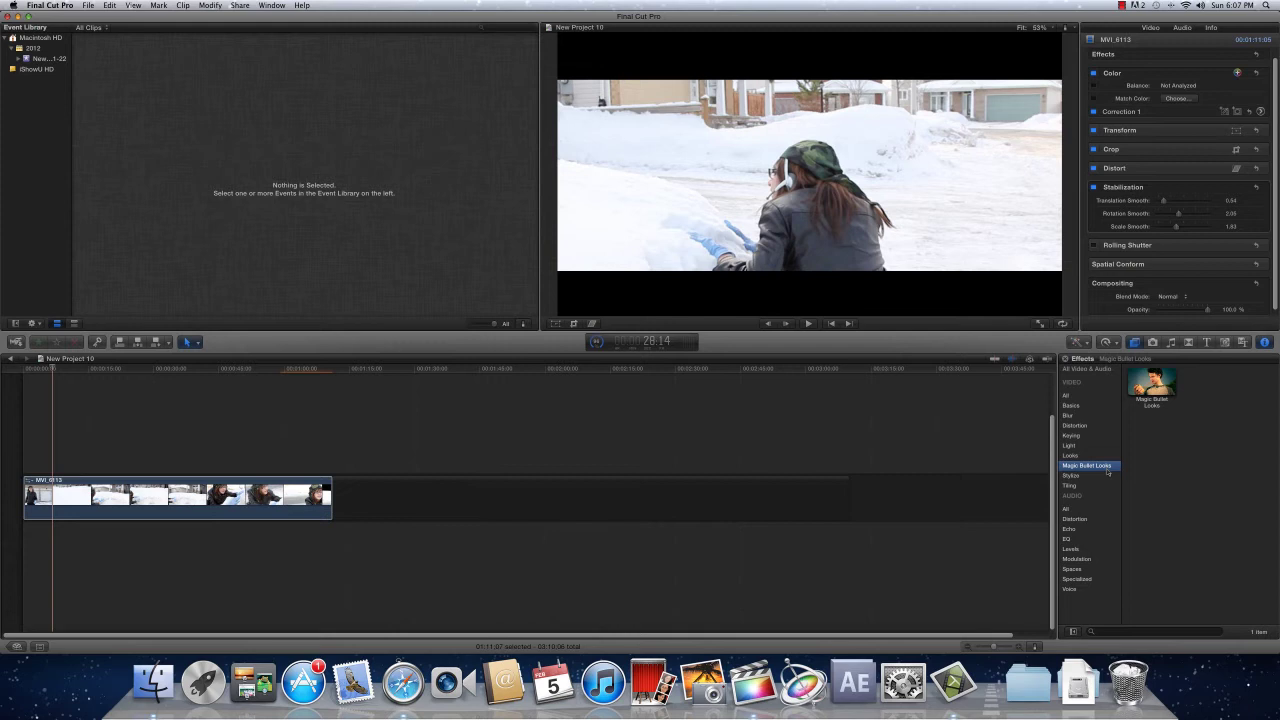
left_click(1077, 409)
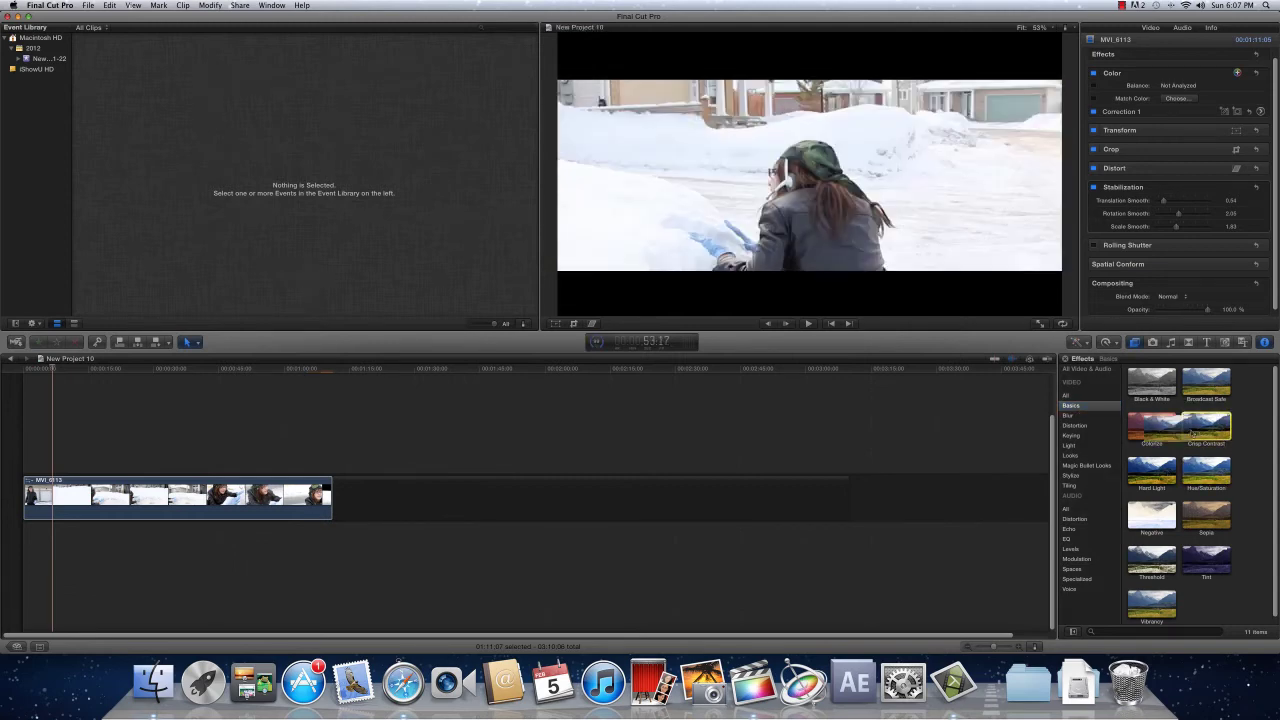
left_click_drag(1215, 438, 320, 495)
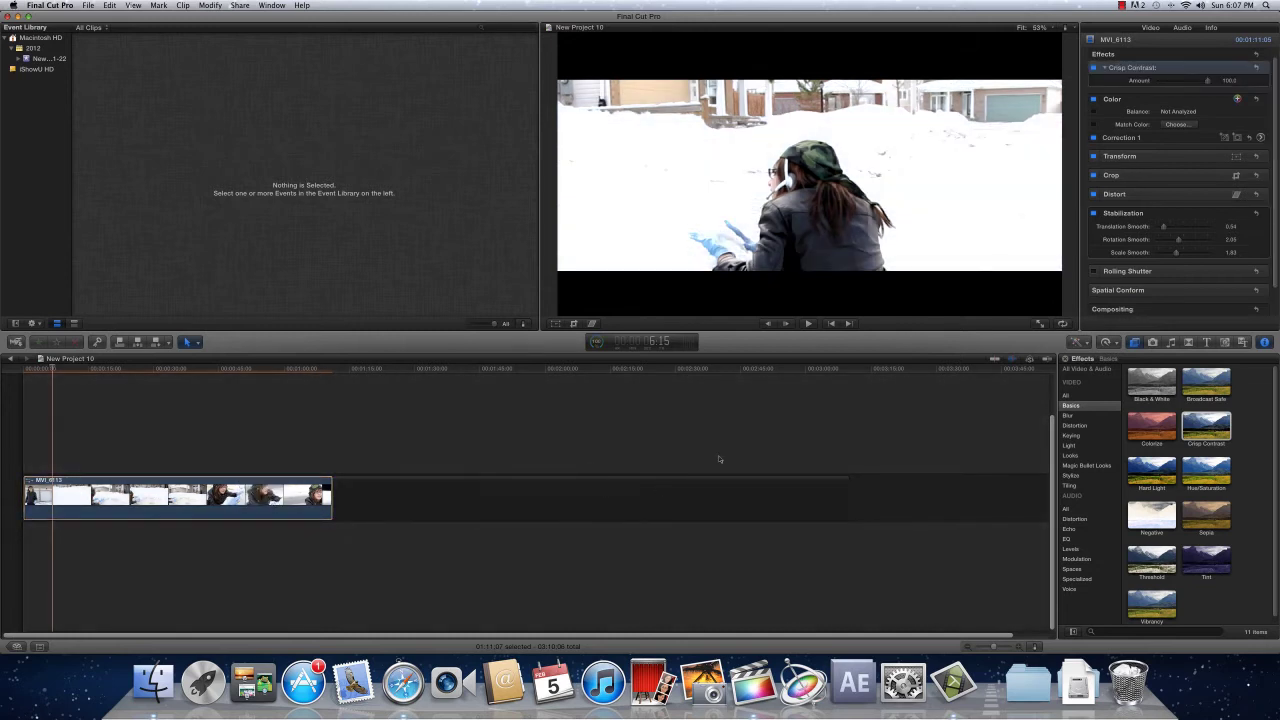
Move to the frame of the woman's face and lower Crisp Contrast Amount to 41.71
left_click(284, 372)
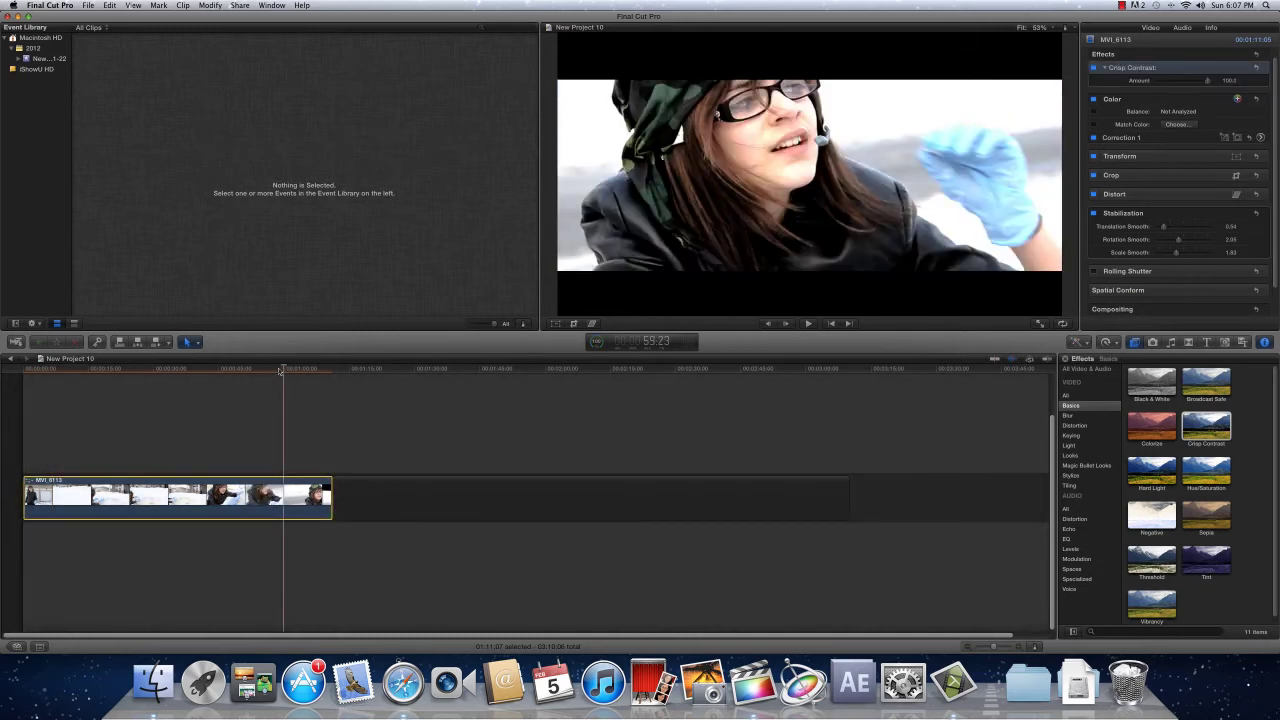
left_click(279, 370)
left_click(282, 370)
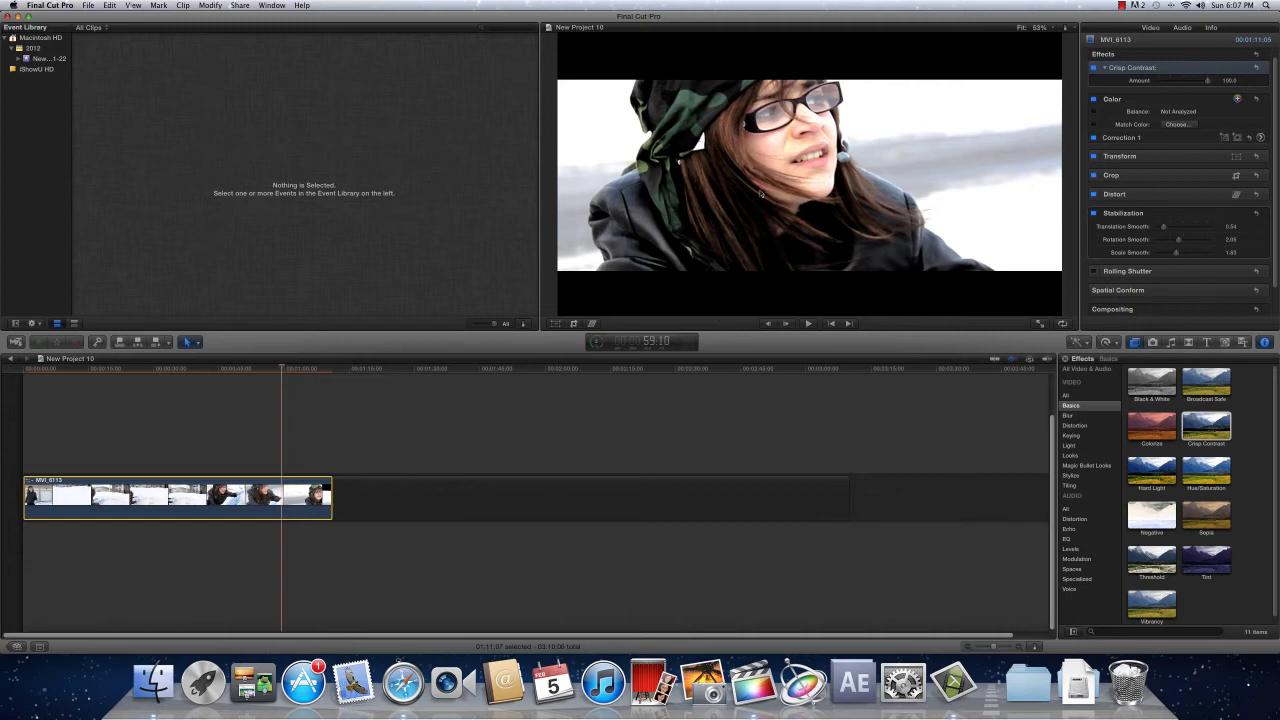
left_click(1028, 360)
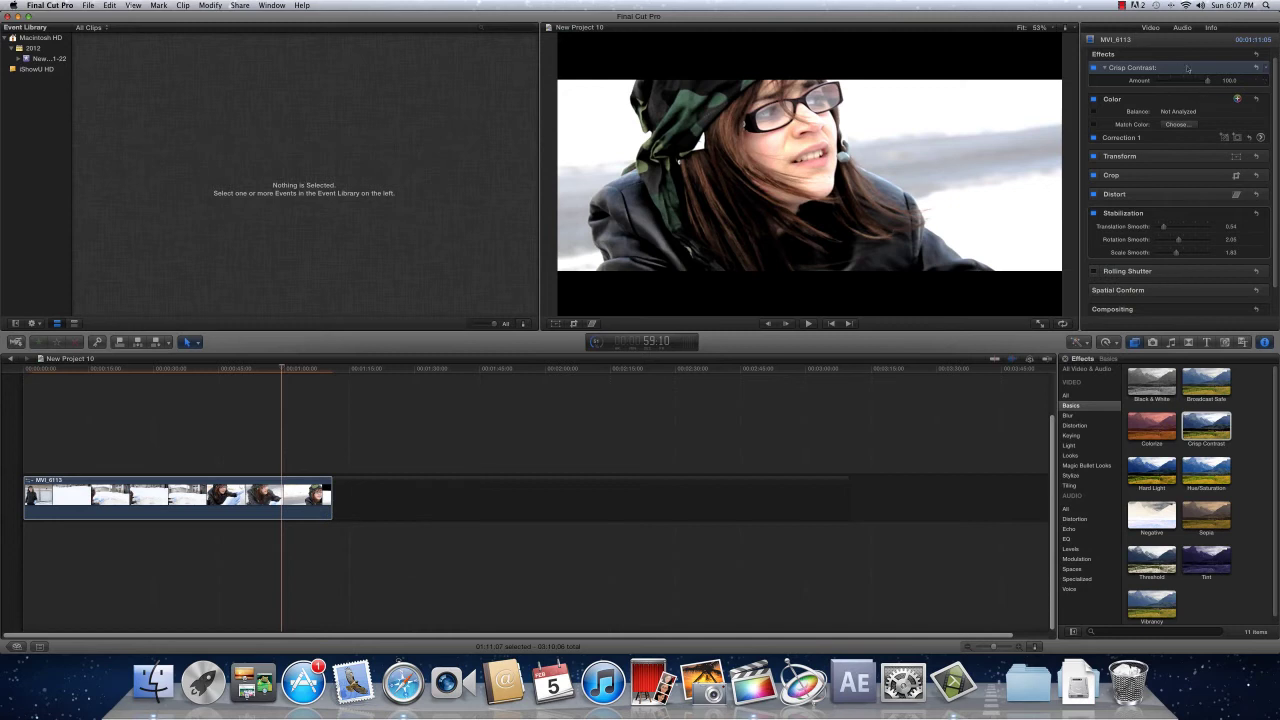
left_click_drag(1207, 80, 1178, 85)
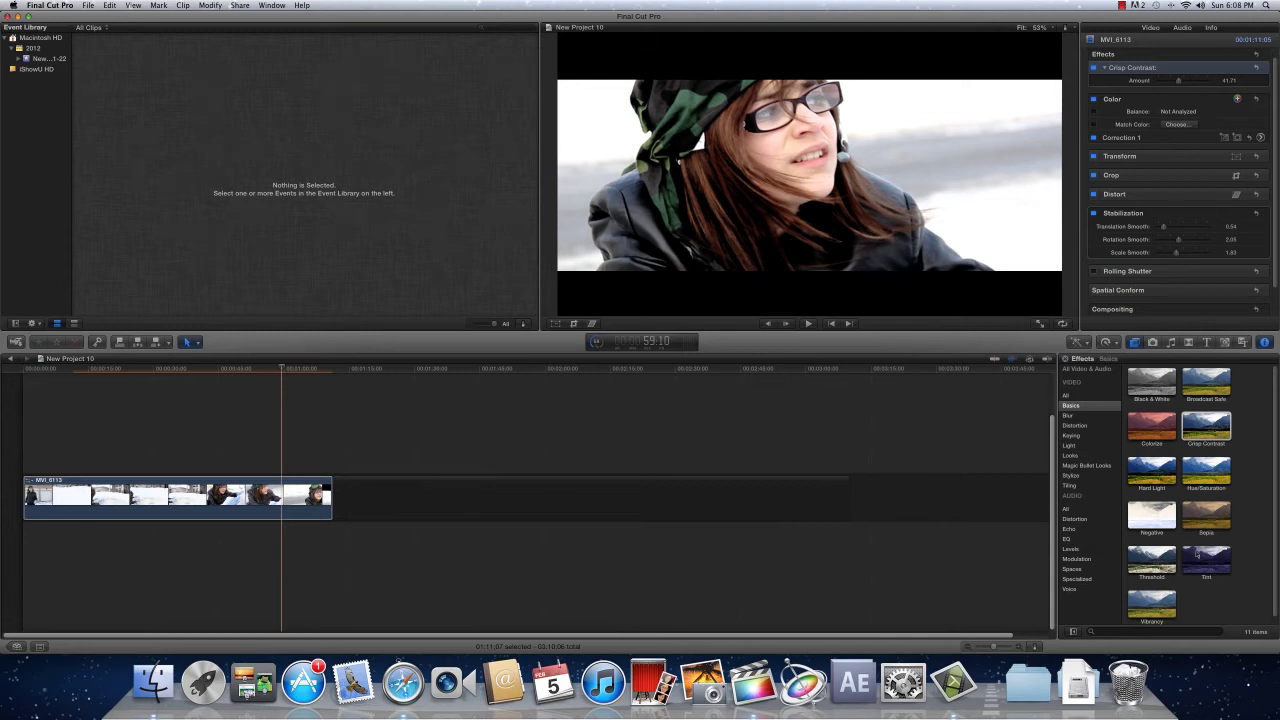
Apply Tint to the clip with a teal colour and intensity of about 63
left_click_drag(1215, 568, 304, 510)
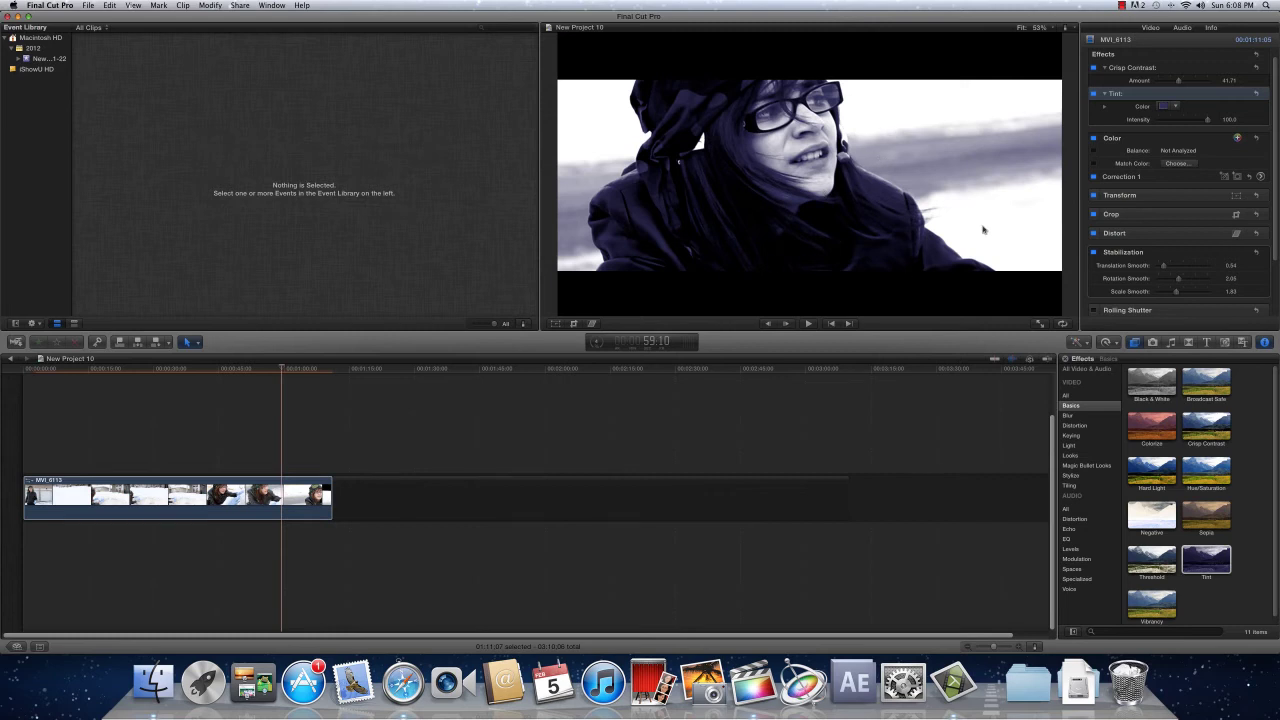
left_click(1180, 106)
left_click_drag(1200, 122, 1238, 157)
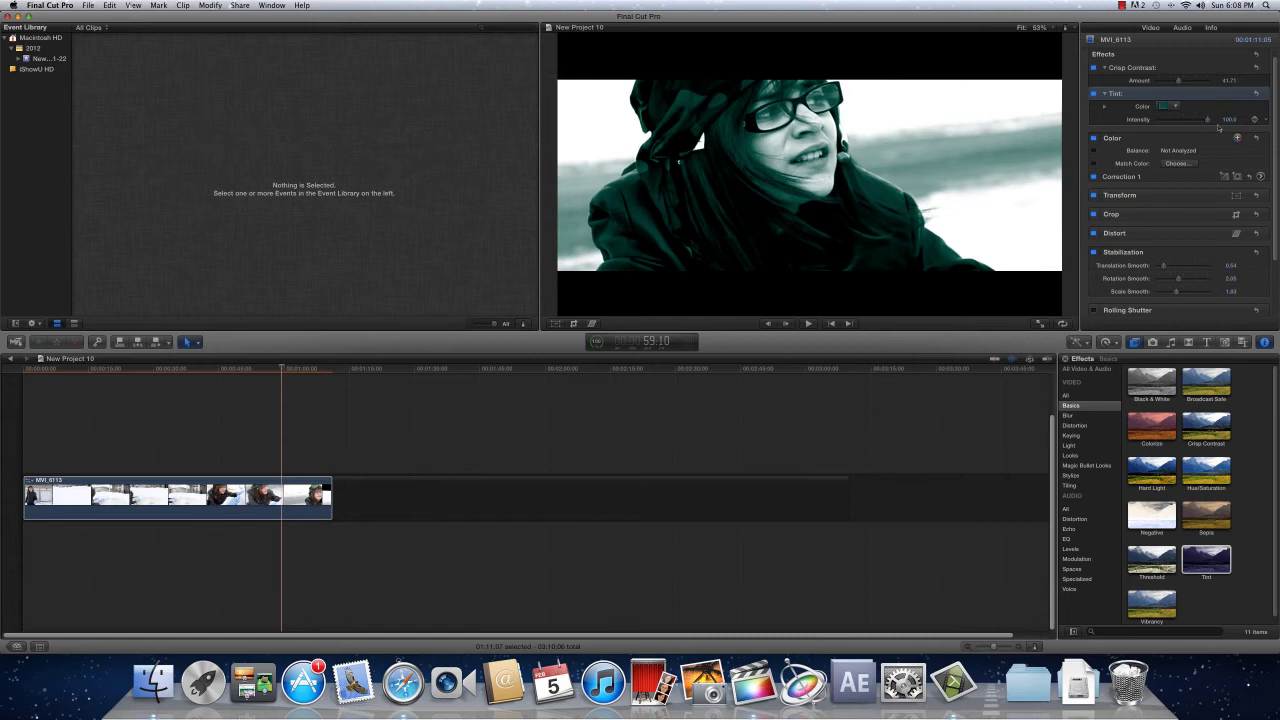
left_click_drag(1207, 119, 1189, 124)
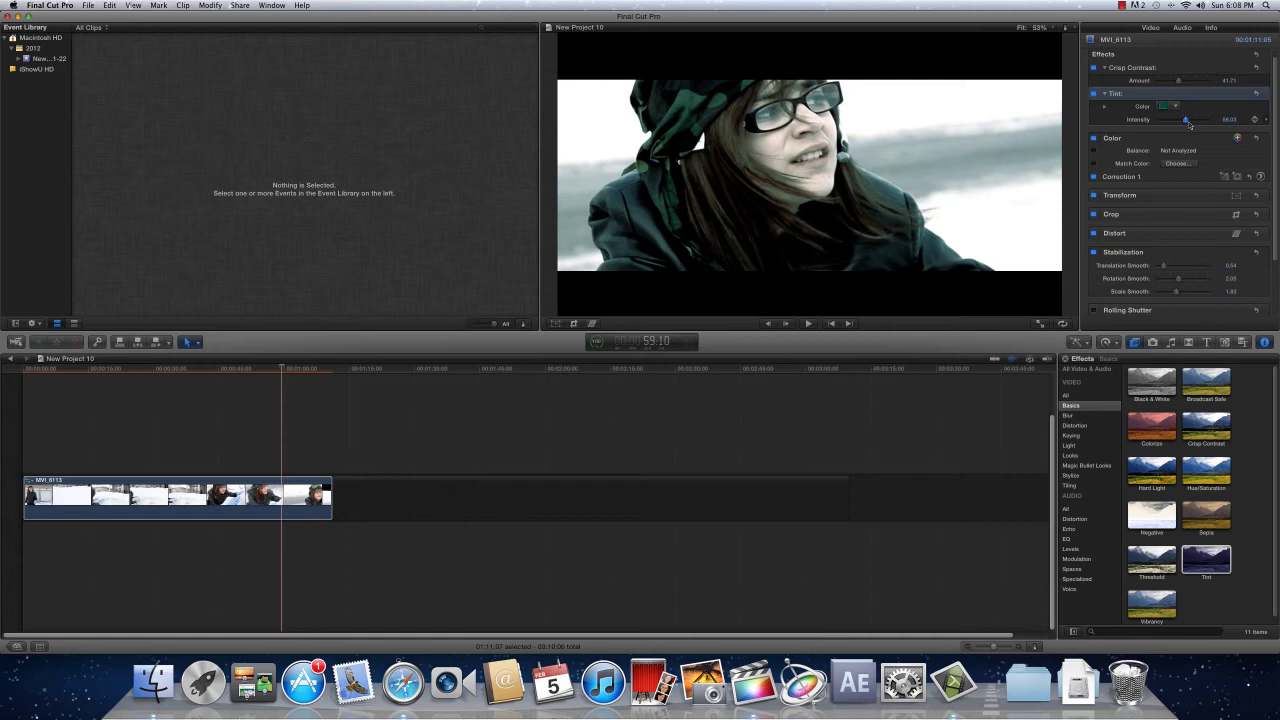
left_click_drag(1189, 124, 1187, 124)
Disable the clip's Crop and Transform effects and apply the Stylize Vignette to clip MVI_6113
left_click(1093, 214)
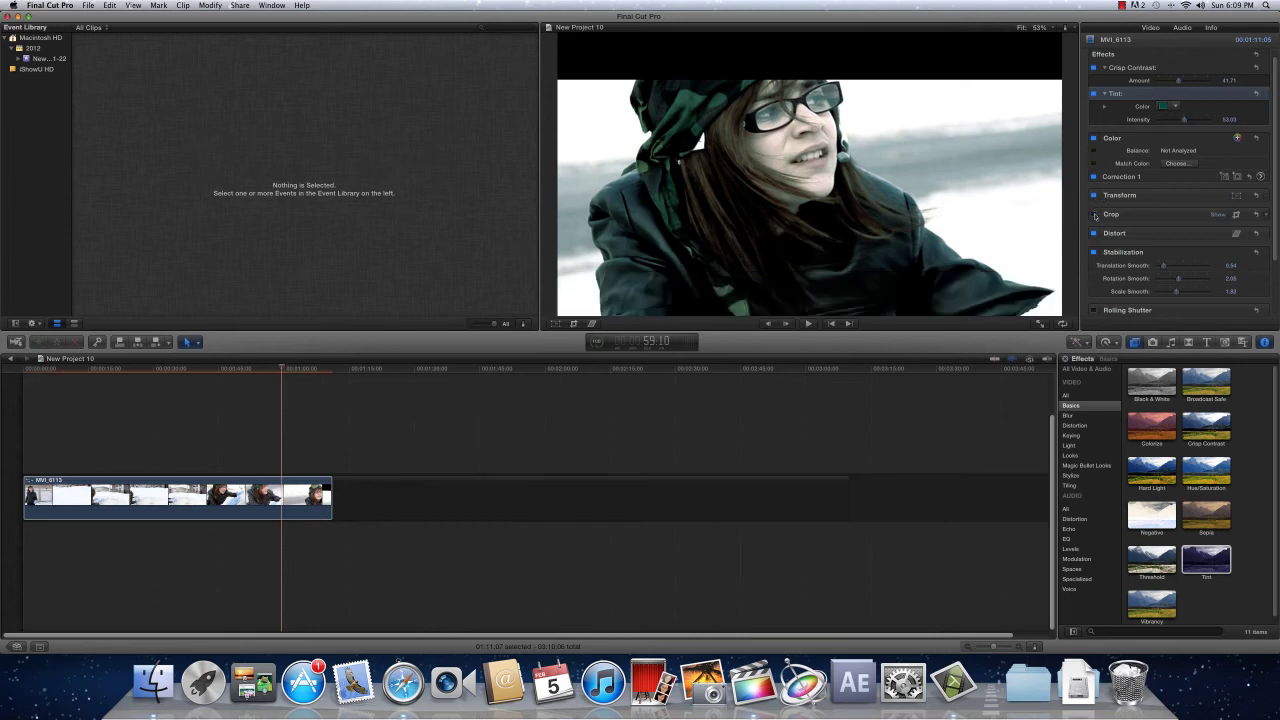
left_click(1093, 195)
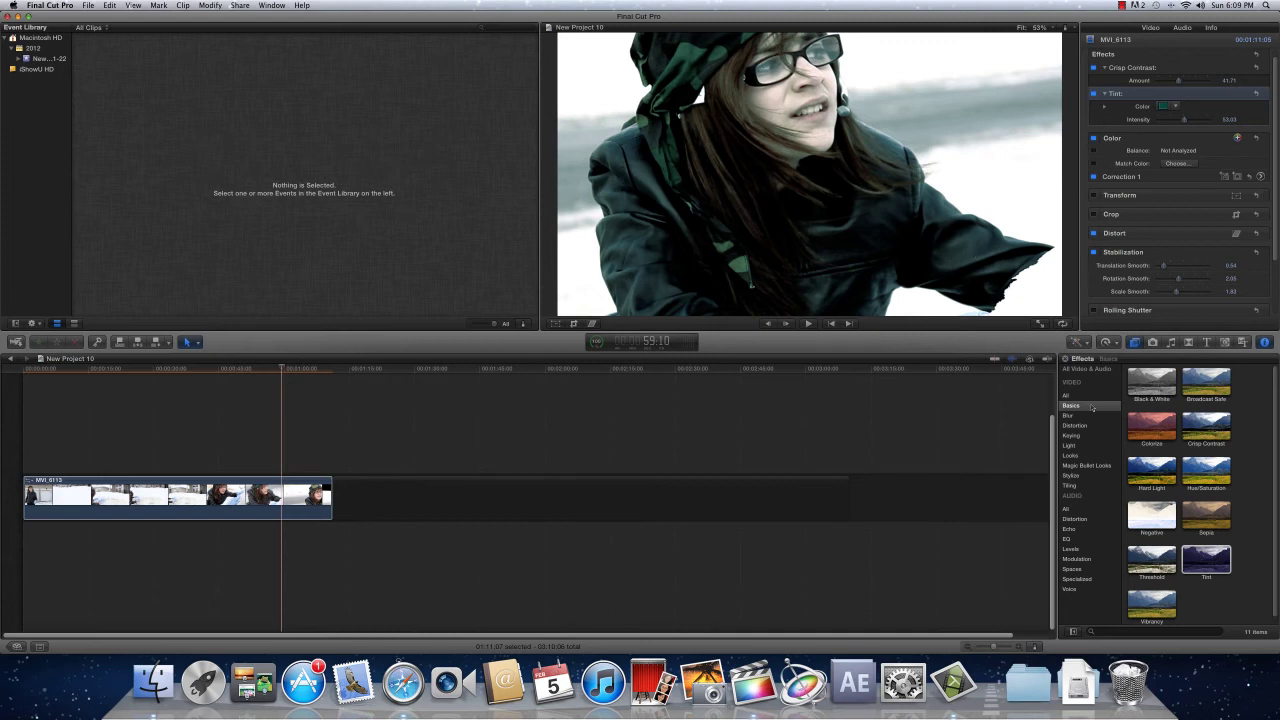
left_click(1070, 476)
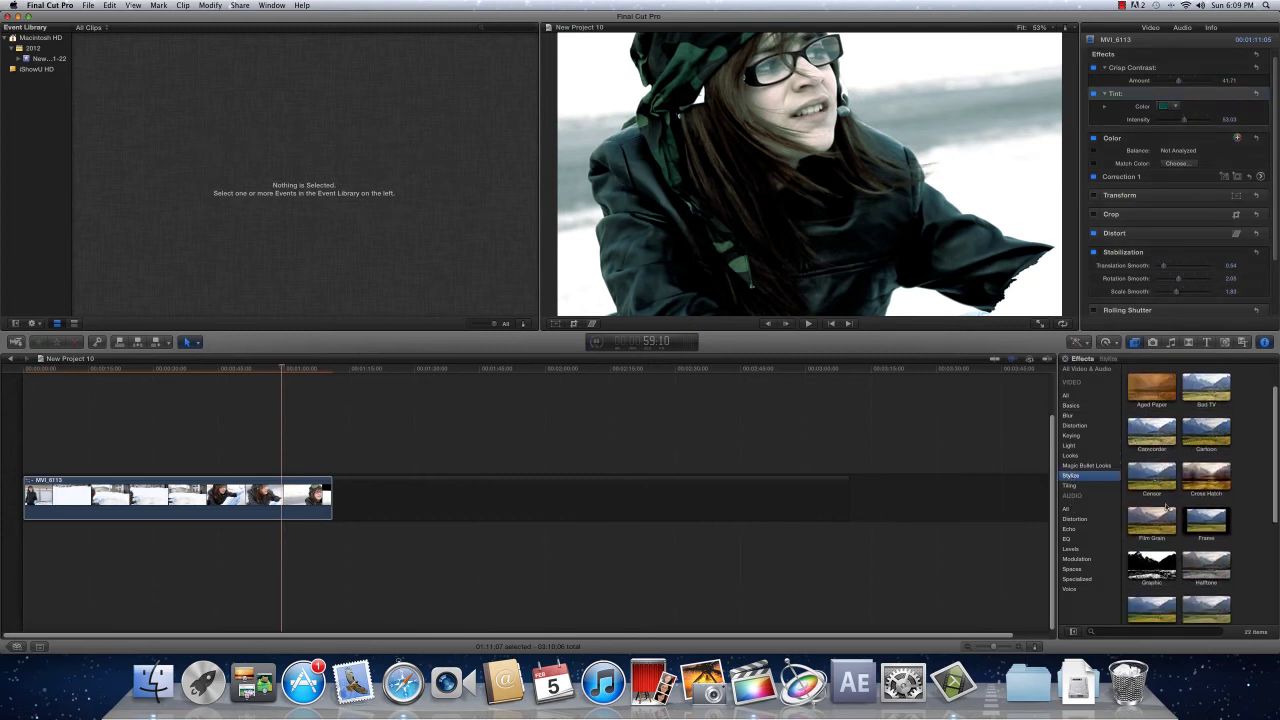
scroll(1167, 519, "down", 3)
scroll(1167, 519, "down", 3)
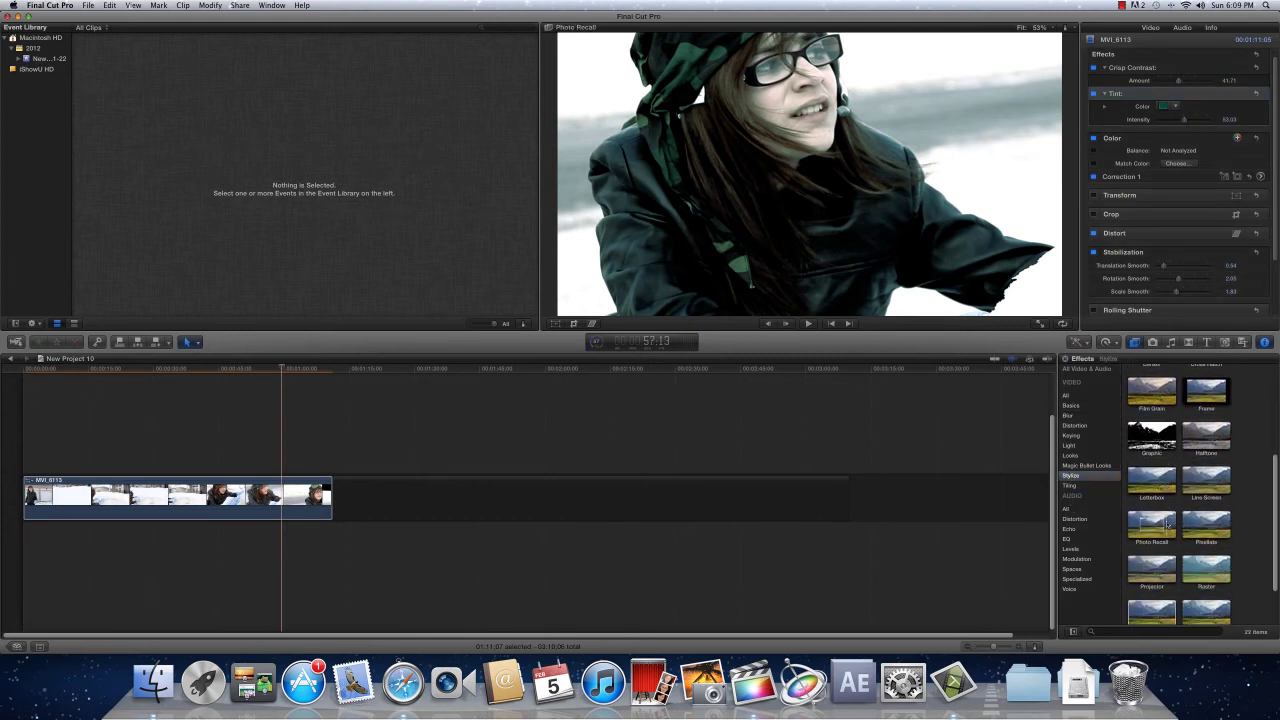
left_click(1214, 598)
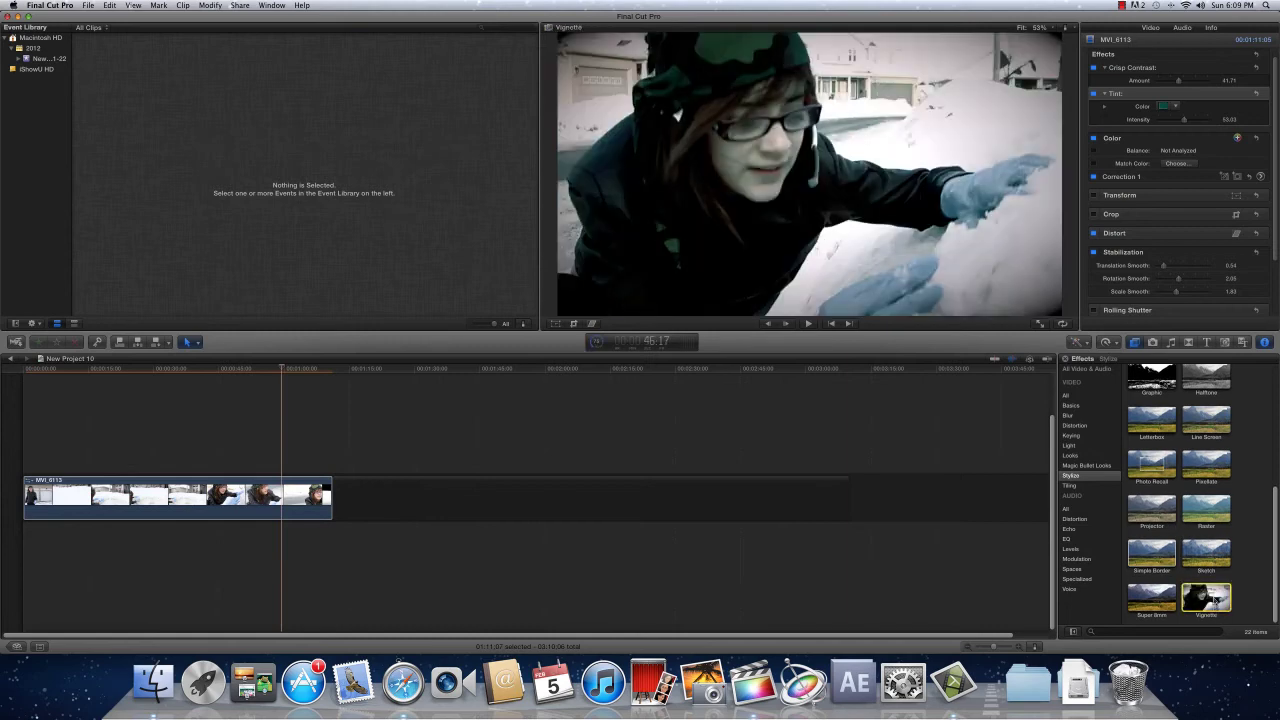
left_click_drag(1214, 598, 300, 495)
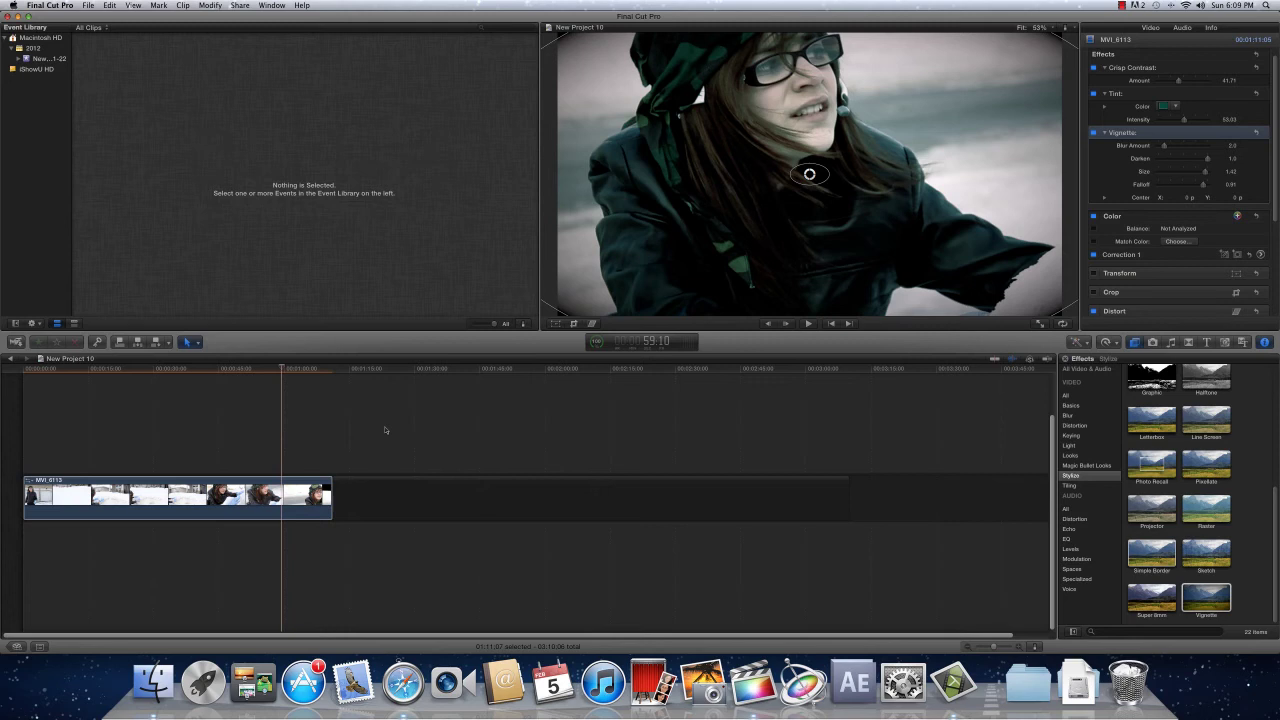
left_click(249, 425)
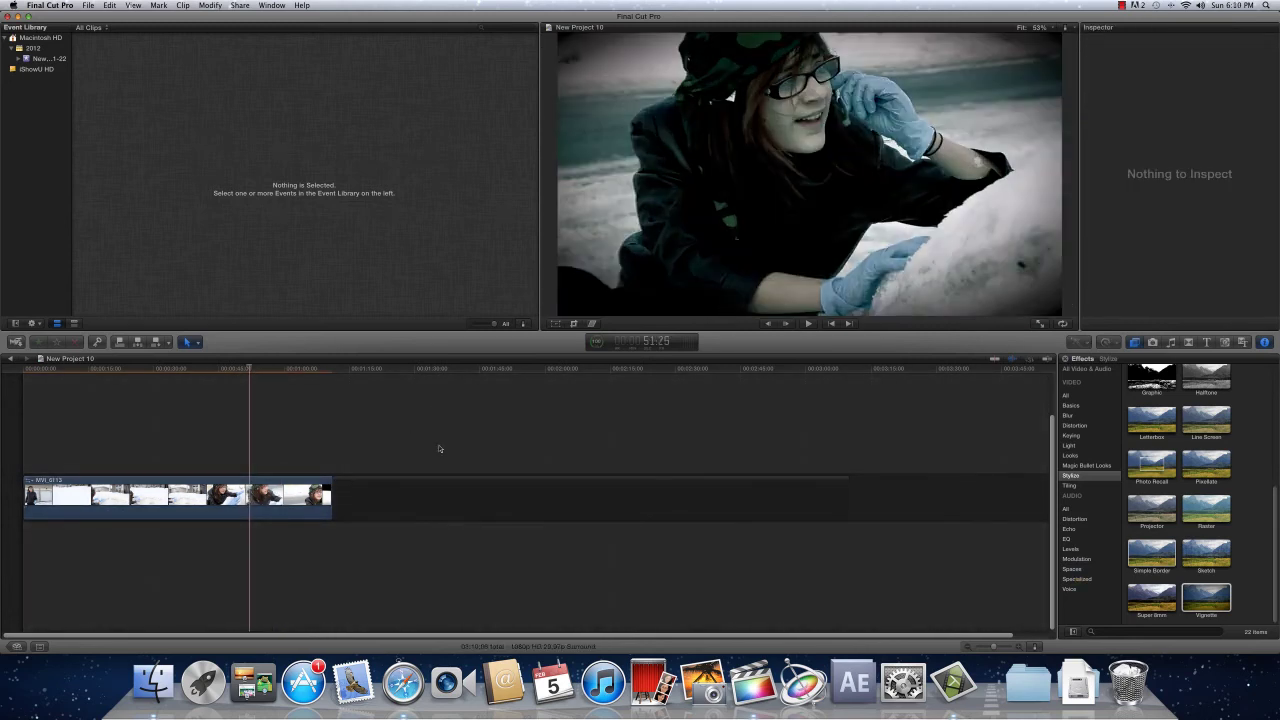
left_click(268, 368)
key("space")
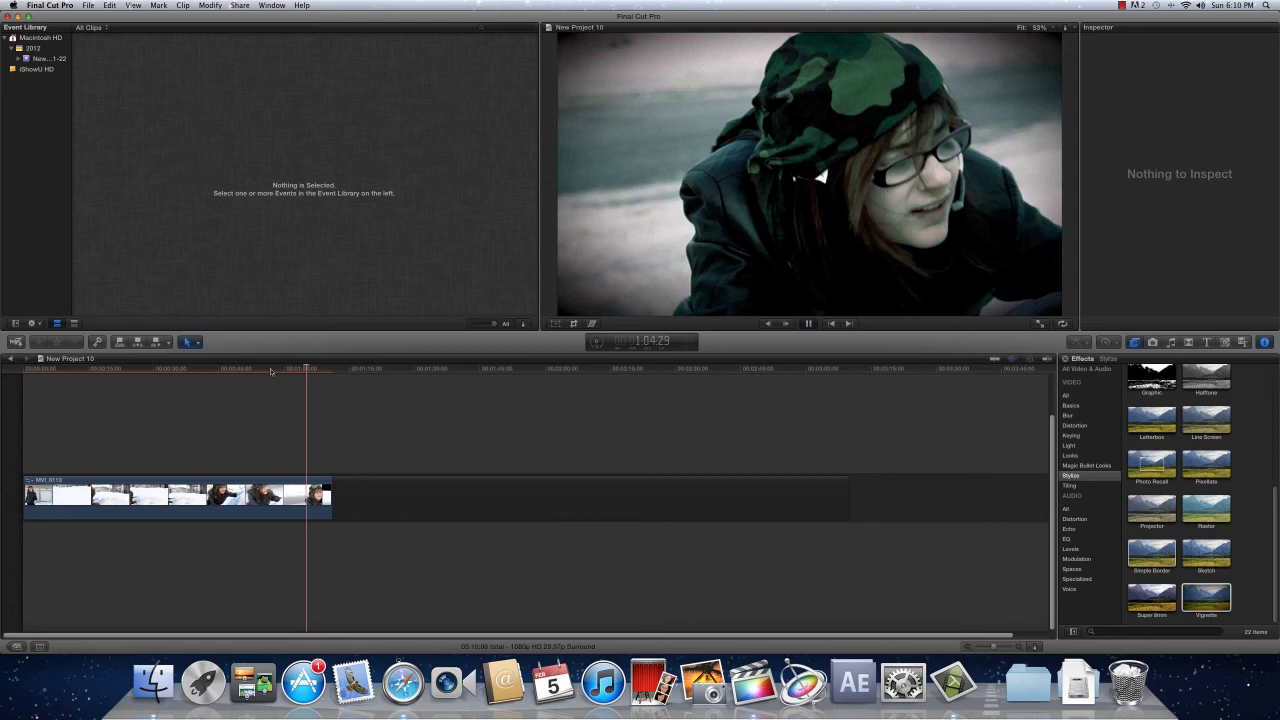
key("space")
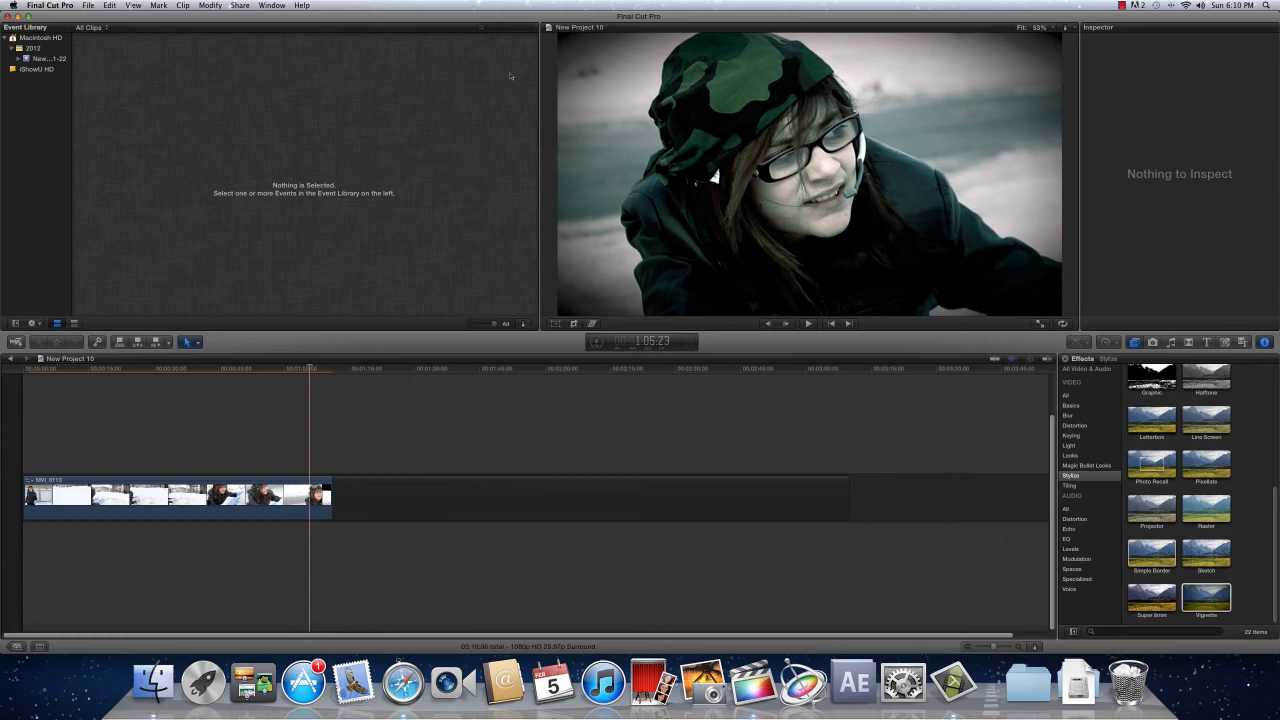
Export the movie as QuickTime with the HDV / XDCAM HD (25 Mbps) format and continue
left_click(244, 5)
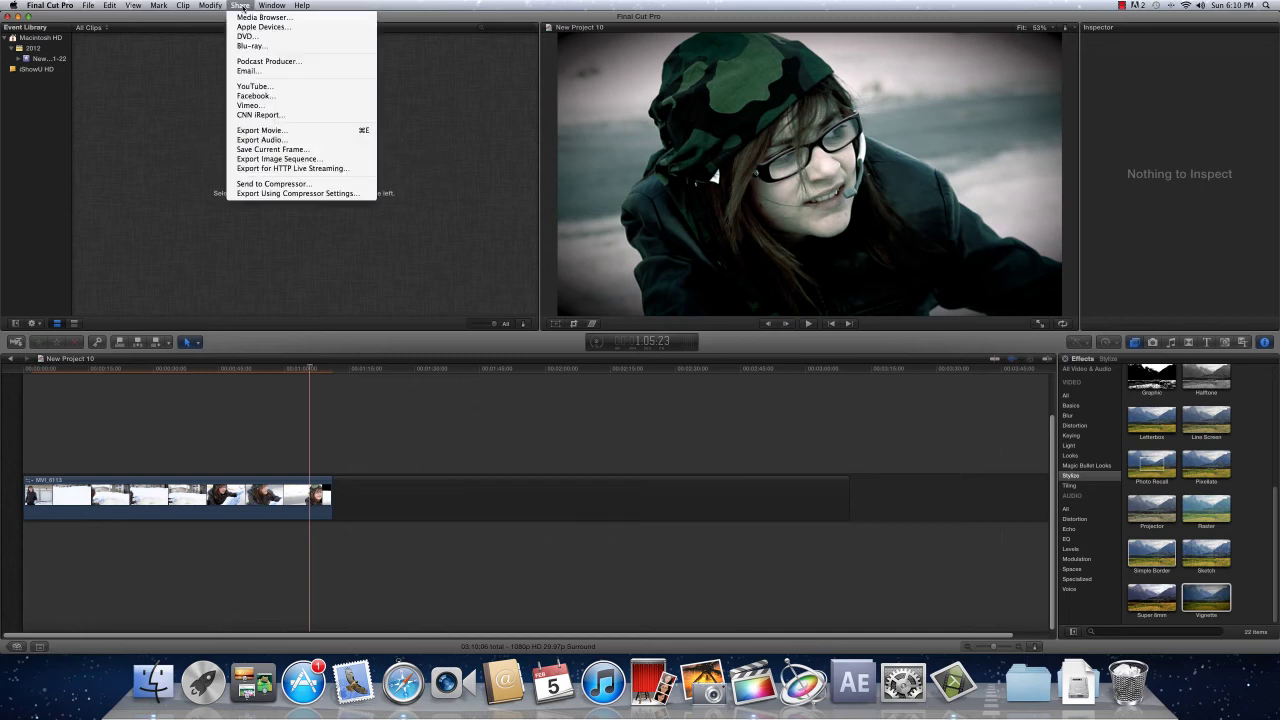
left_click(279, 133)
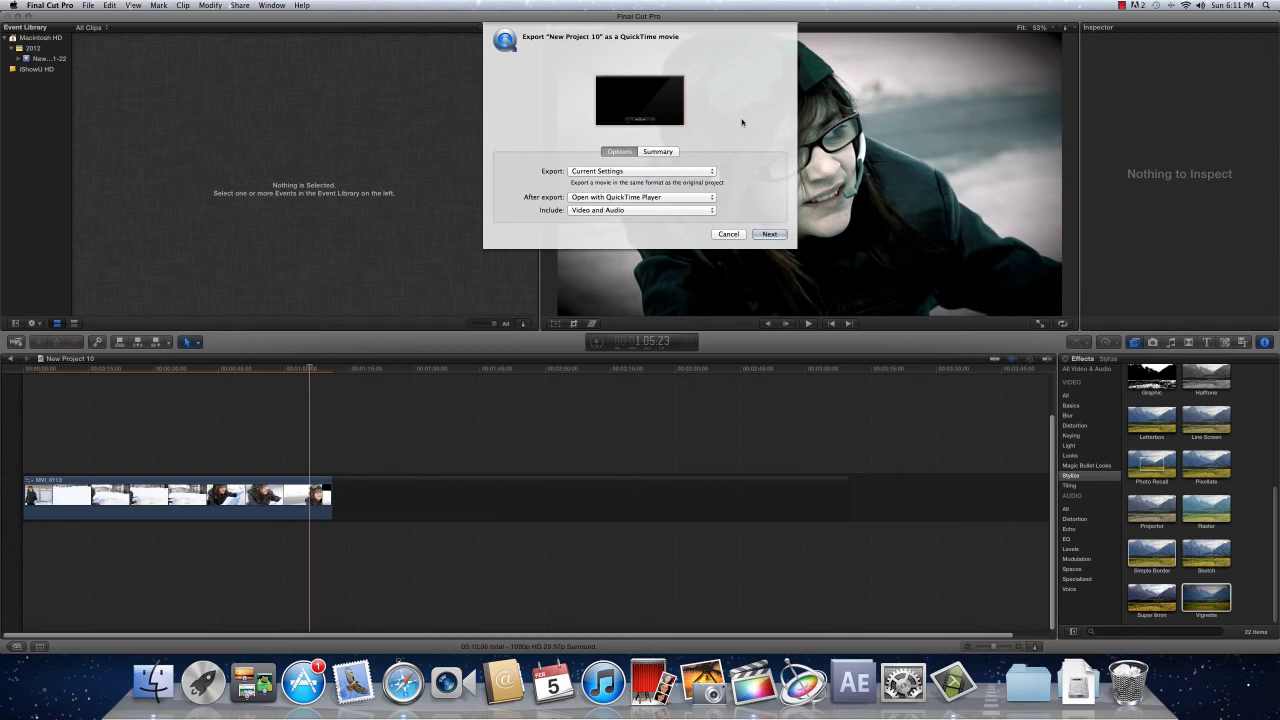
left_click(622, 173)
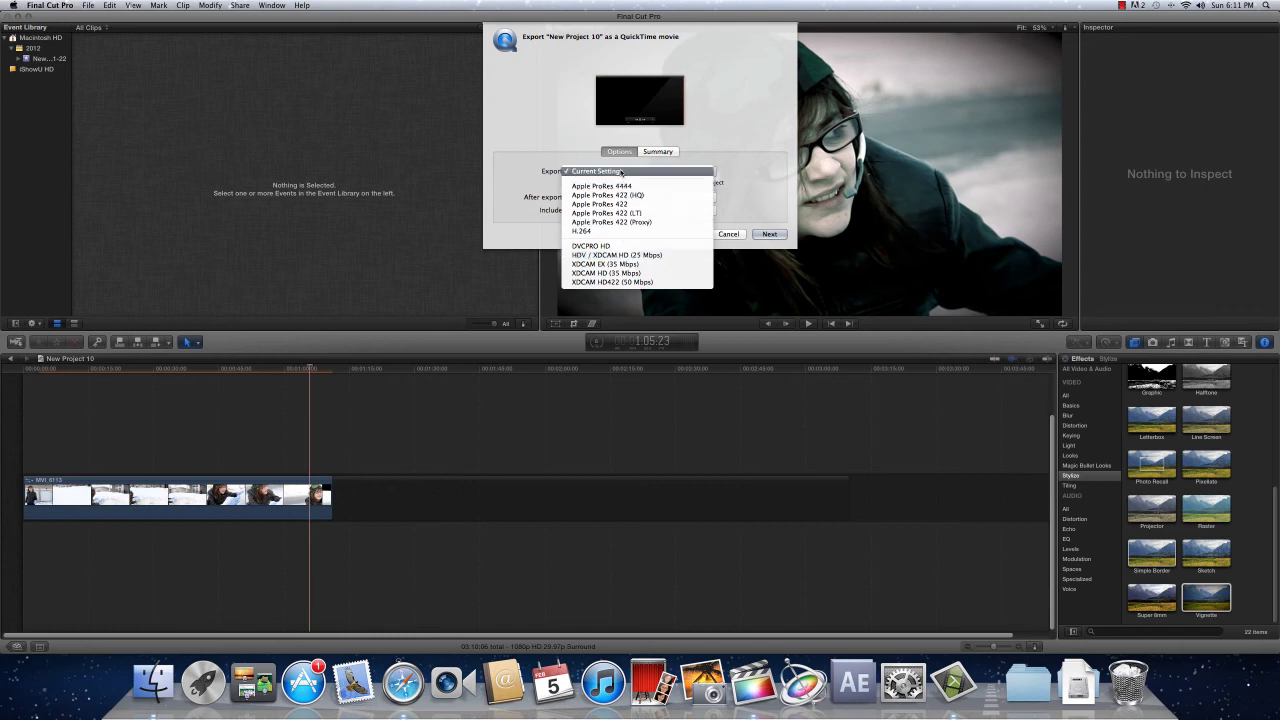
left_click(622, 172)
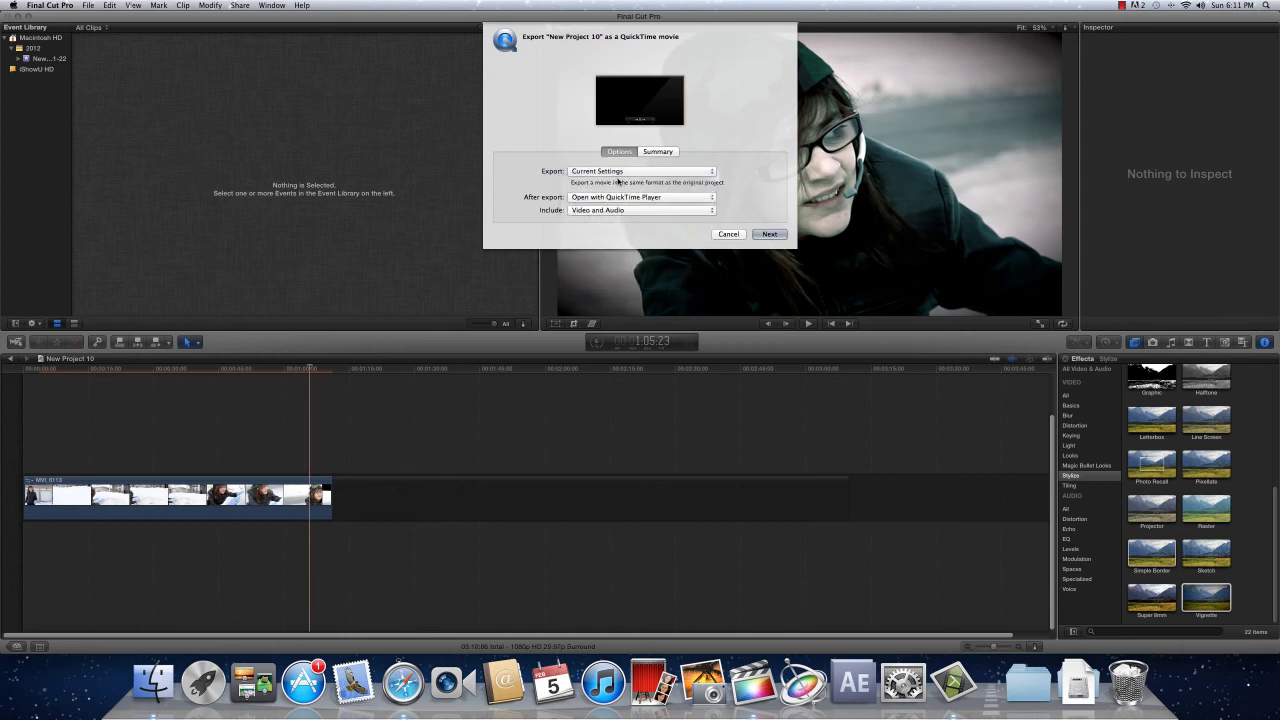
left_click(618, 173)
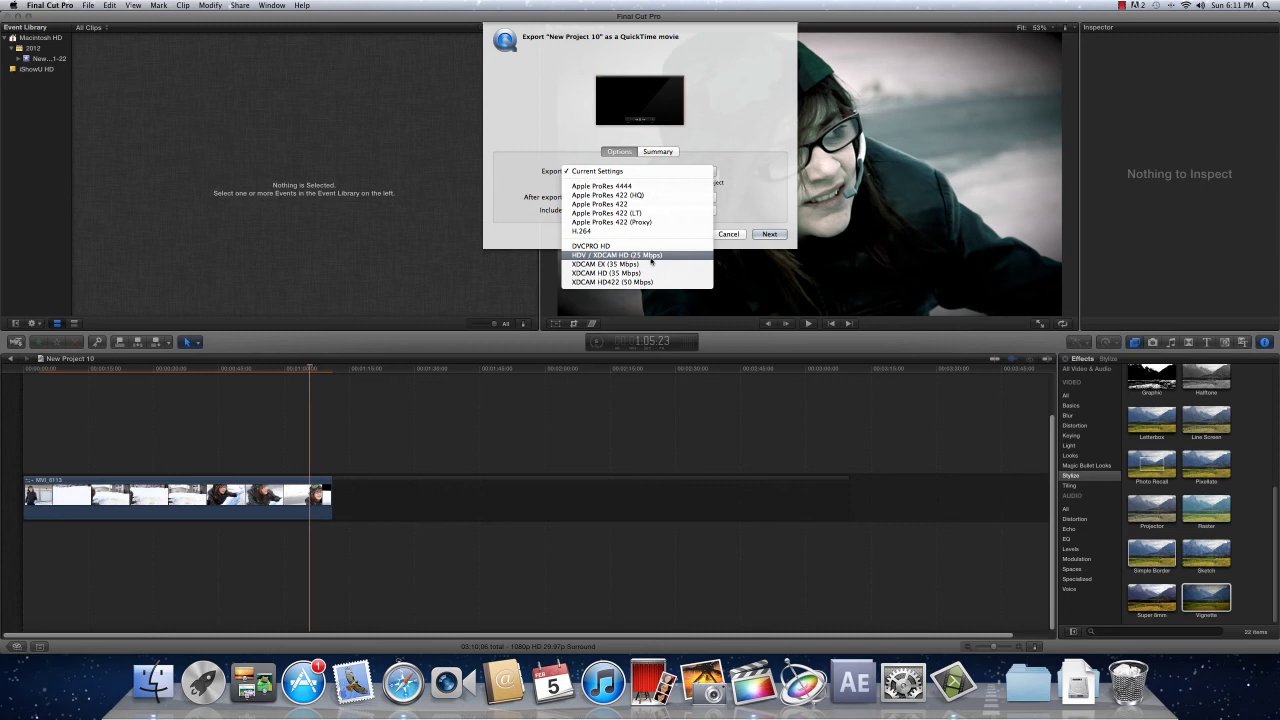
key("Escape")
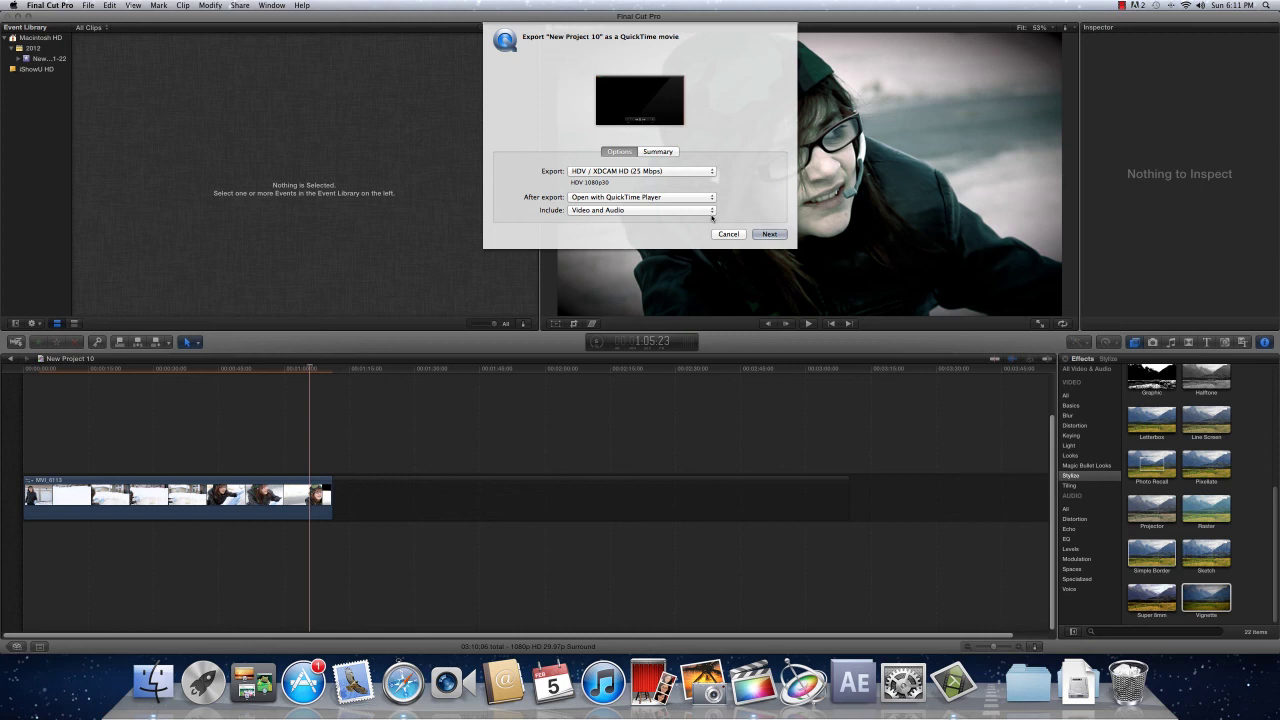
left_click(780, 235)
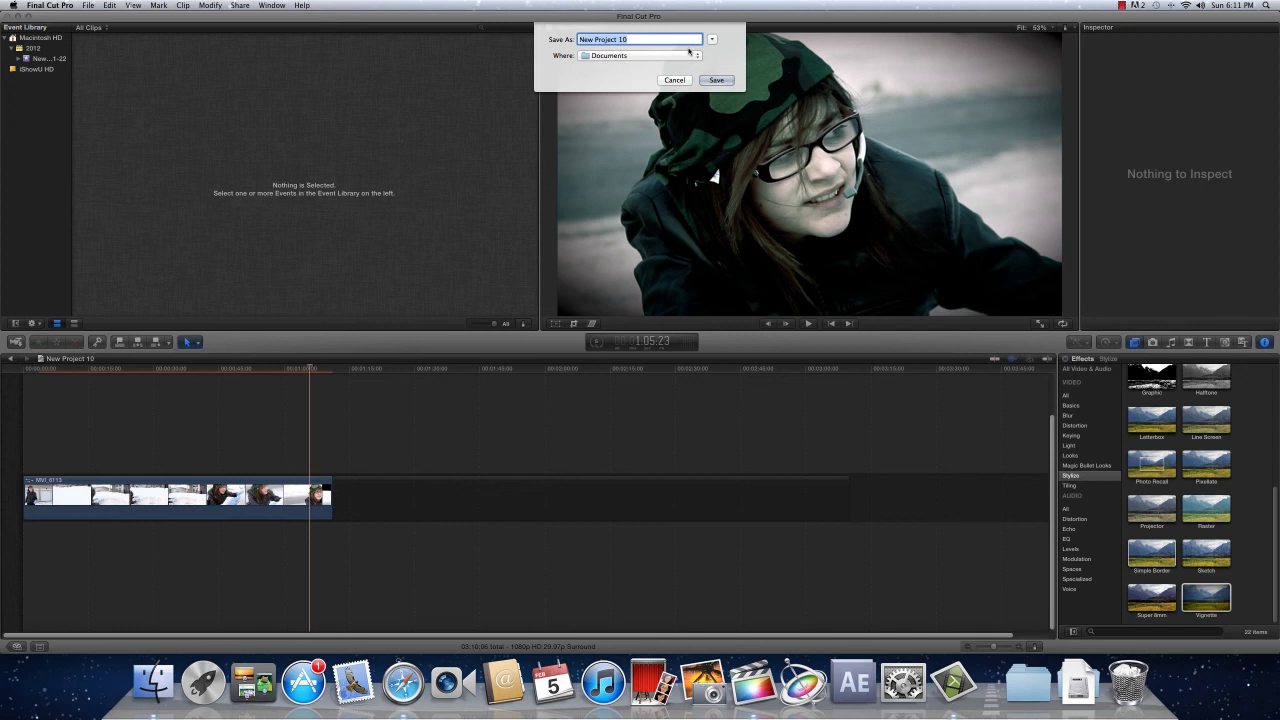
Save the exported movie as 'Tutorial' in the Documents folder
type("Tutorial")
key("Return")
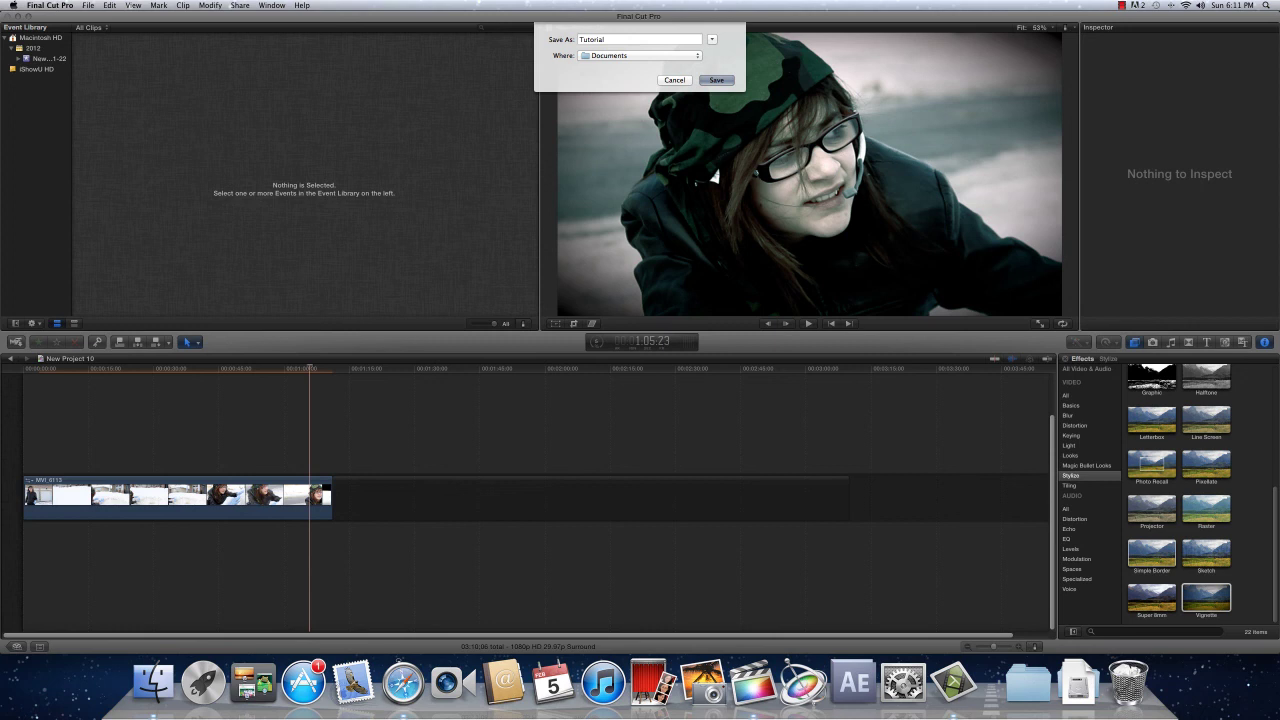